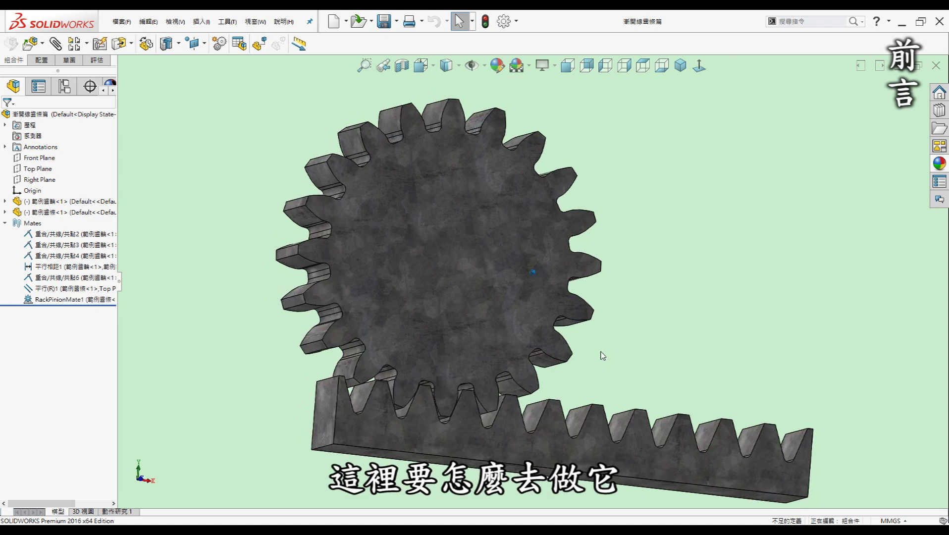
Step: Tilt the gear-and-rack view slightly
{"action": "middle_click_drag", "start_coordinate": [603, 356], "coordinate": [606, 351]}
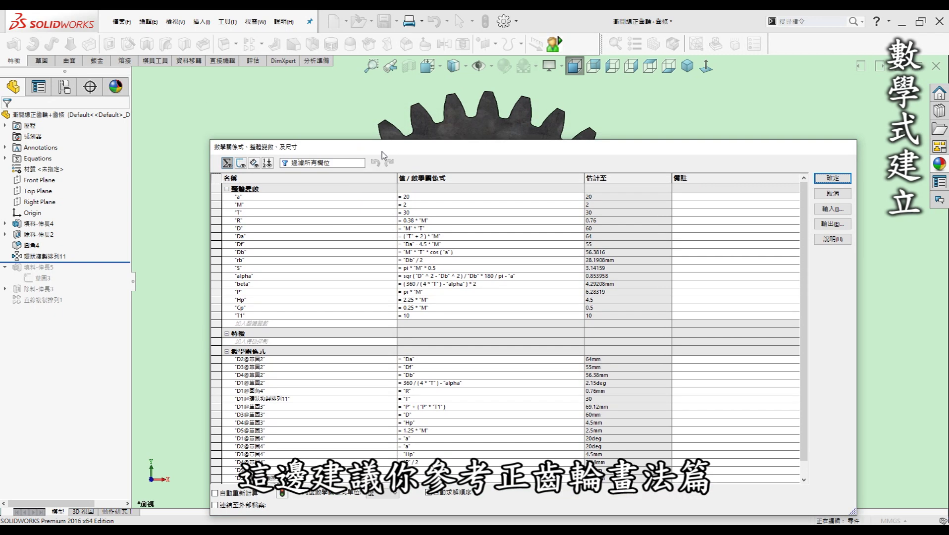
Step: Move the equations table aside and back, then bring up the Notepad gear formula notes
{"action": "mouse_move", "coordinate": [386, 148]}
{"action": "left_mouse_down"}
{"action": "mouse_move", "coordinate": [417, 315]}
{"action": "mouse_move", "coordinate": [425, 142]}
{"action": "mouse_move", "coordinate": [378, 118]}
{"action": "left_mouse_up"}
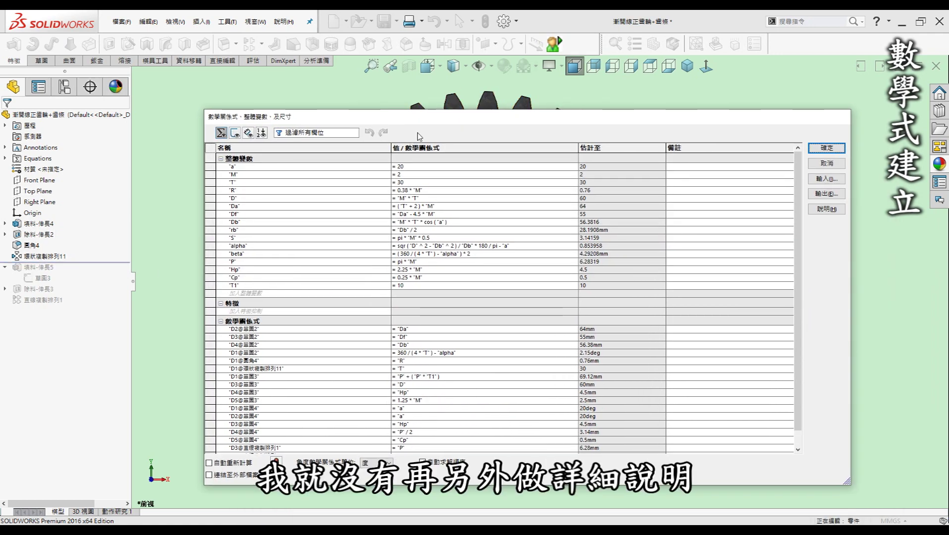
{"action": "left_click_drag", "start_coordinate": [423, 120], "coordinate": [407, 103]}
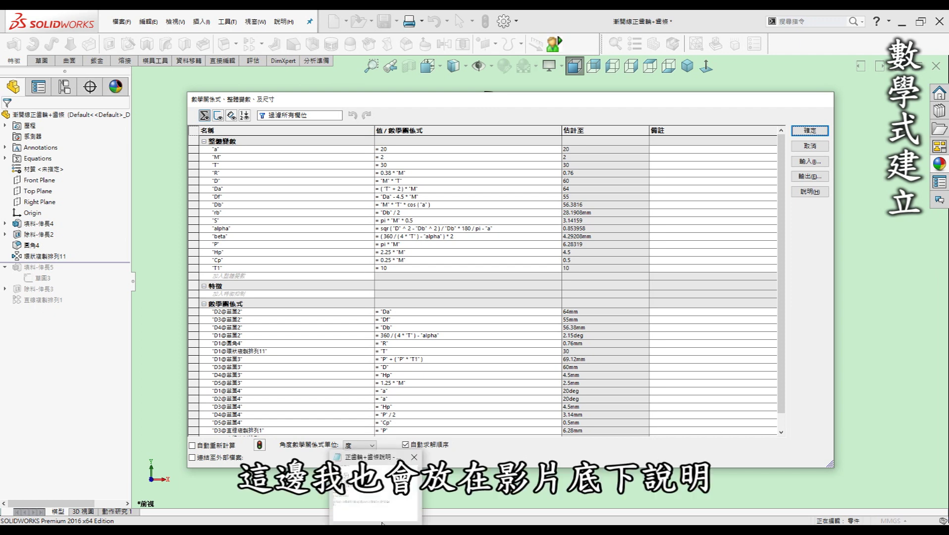
{"action": "left_click", "coordinate": [385, 510]}
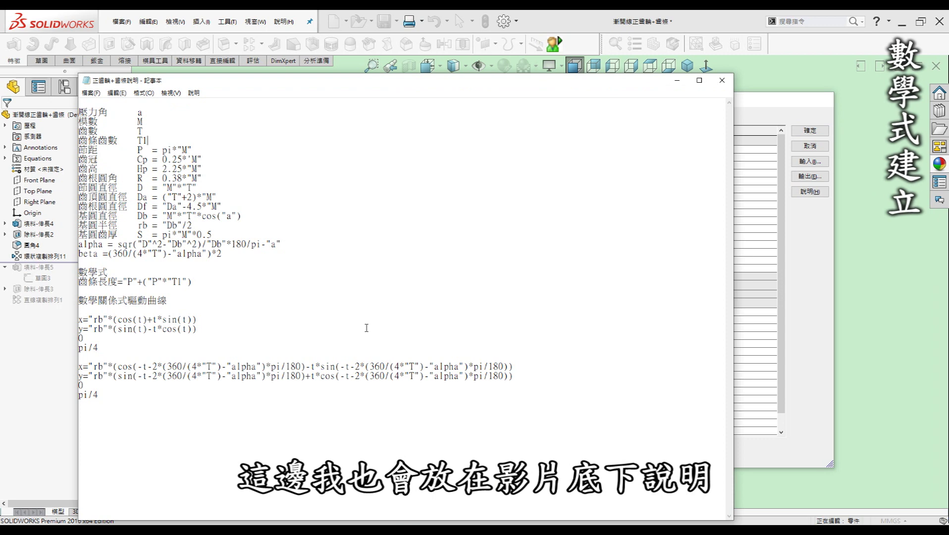
Step: Reposition the Notepad formula notes repeatedly to compare them against the equations table
{"action": "left_click_drag", "start_coordinate": [221, 86], "coordinate": [410, 271]}
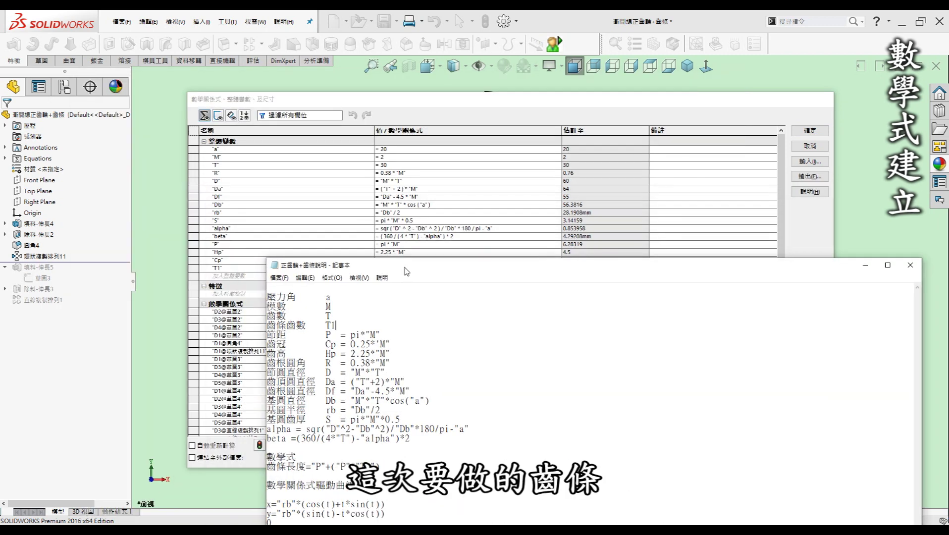
{"action": "left_click_drag", "start_coordinate": [407, 268], "coordinate": [425, 248]}
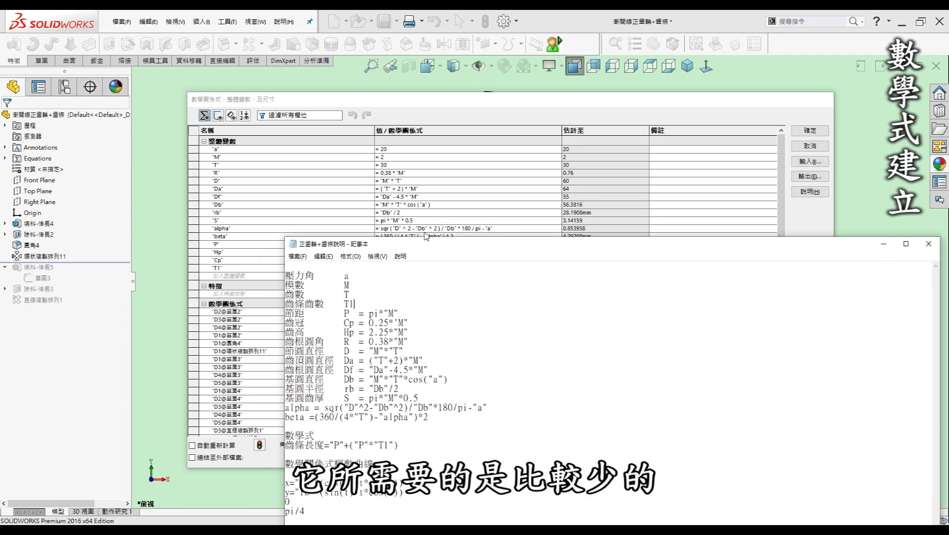
{"action": "left_click_drag", "start_coordinate": [426, 238], "coordinate": [440, 234]}
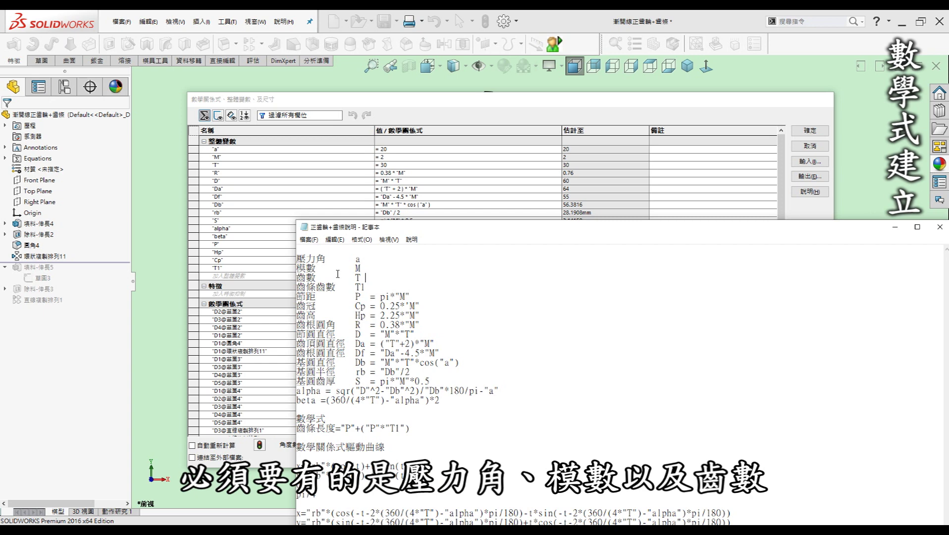
{"action": "left_click_drag", "start_coordinate": [418, 231], "coordinate": [400, 231]}
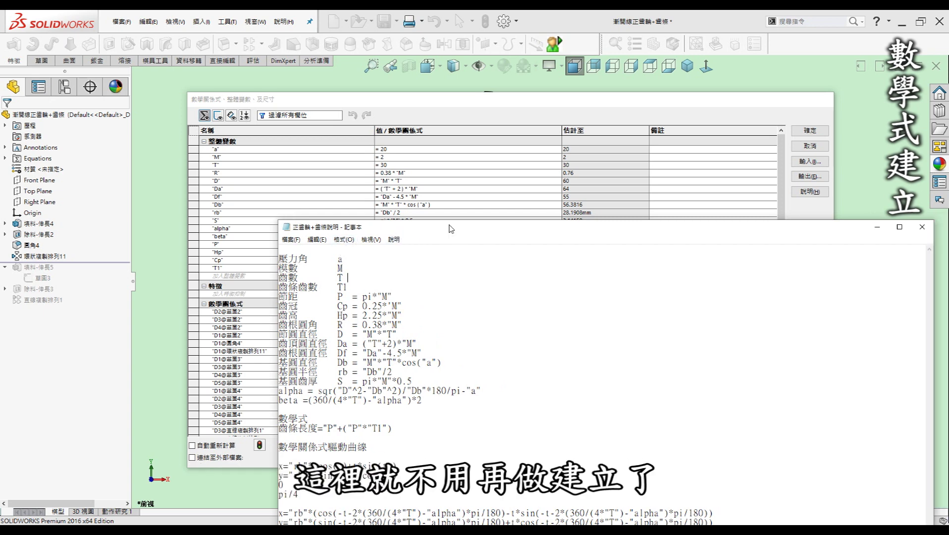
{"action": "left_click_drag", "start_coordinate": [451, 229], "coordinate": [504, 229]}
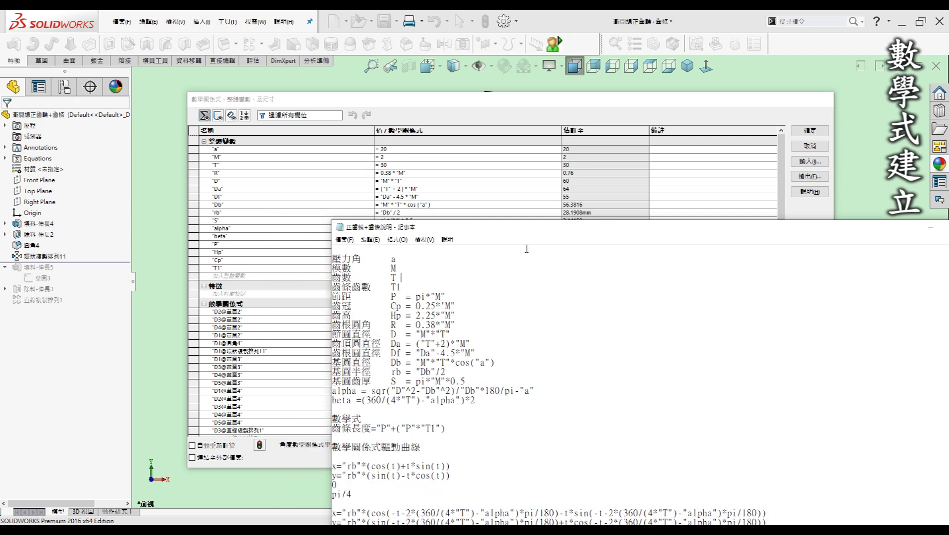
{"action": "left_click_drag", "start_coordinate": [519, 232], "coordinate": [548, 183]}
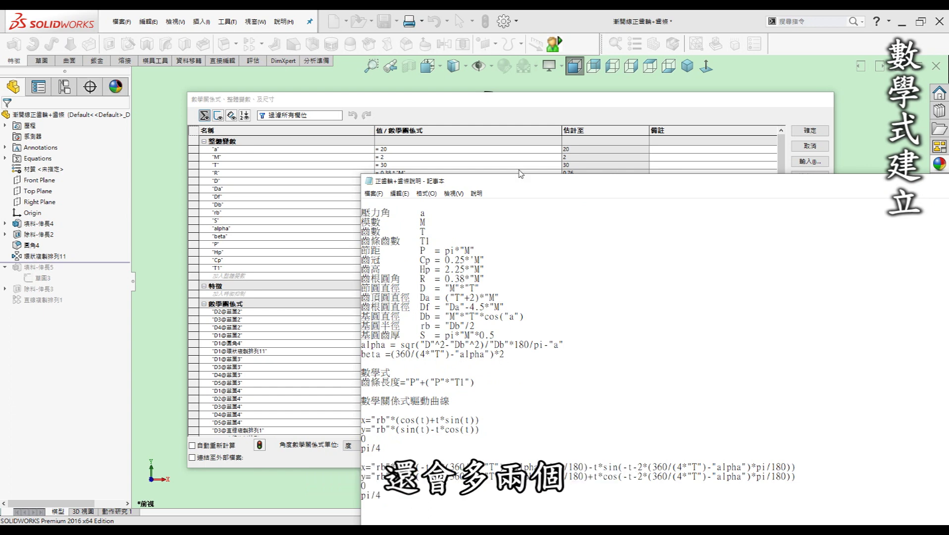
{"action": "left_click_drag", "start_coordinate": [504, 184], "coordinate": [514, 203]}
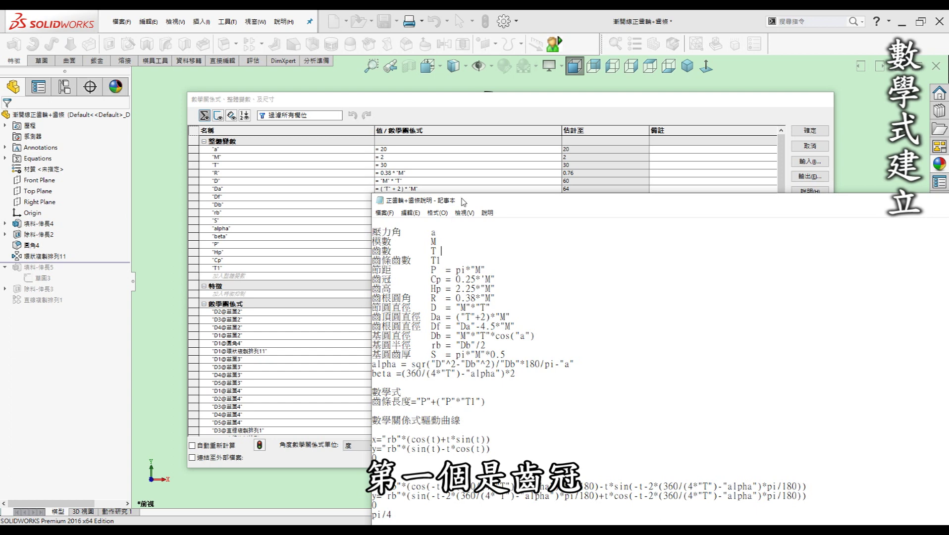
{"action": "left_click_drag", "start_coordinate": [463, 201], "coordinate": [467, 225]}
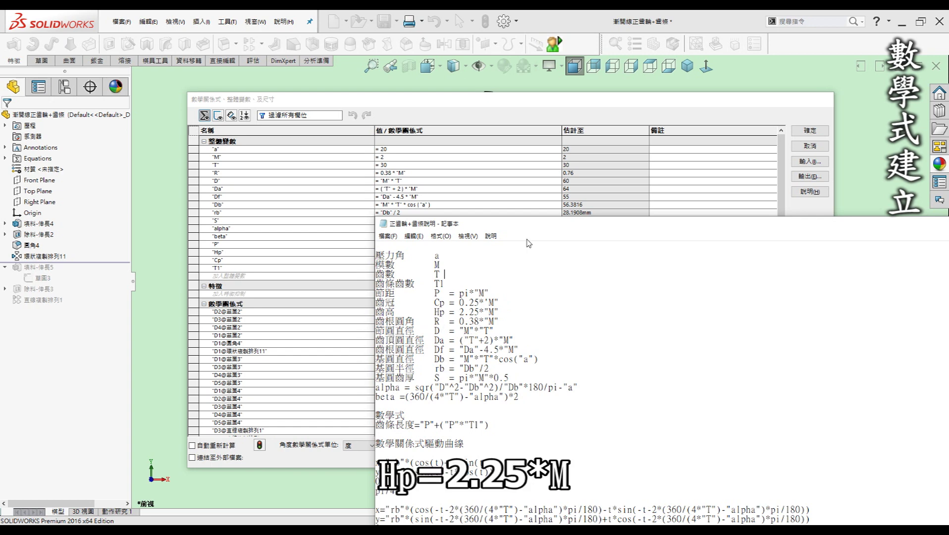
{"action": "left_click_drag", "start_coordinate": [554, 228], "coordinate": [500, 201]}
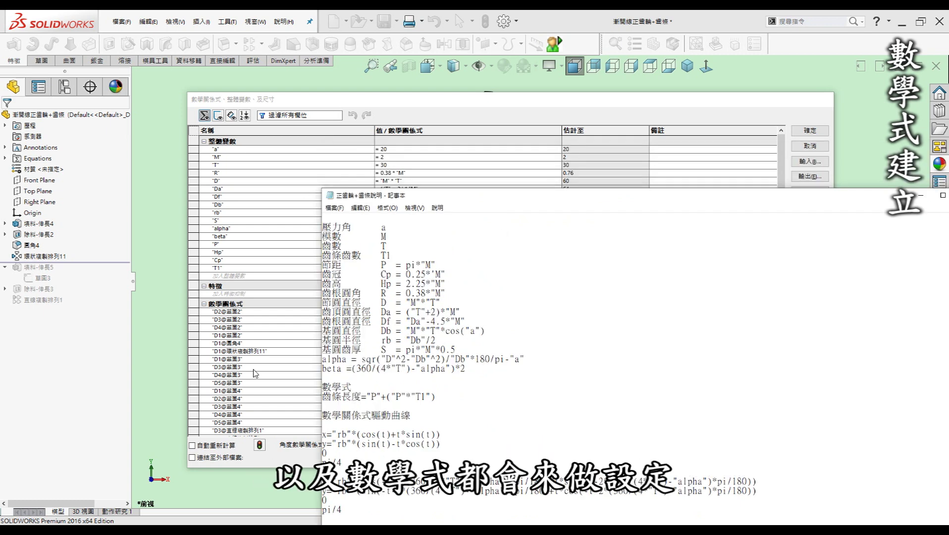
{"action": "left_click_drag", "start_coordinate": [533, 201], "coordinate": [405, 326]}
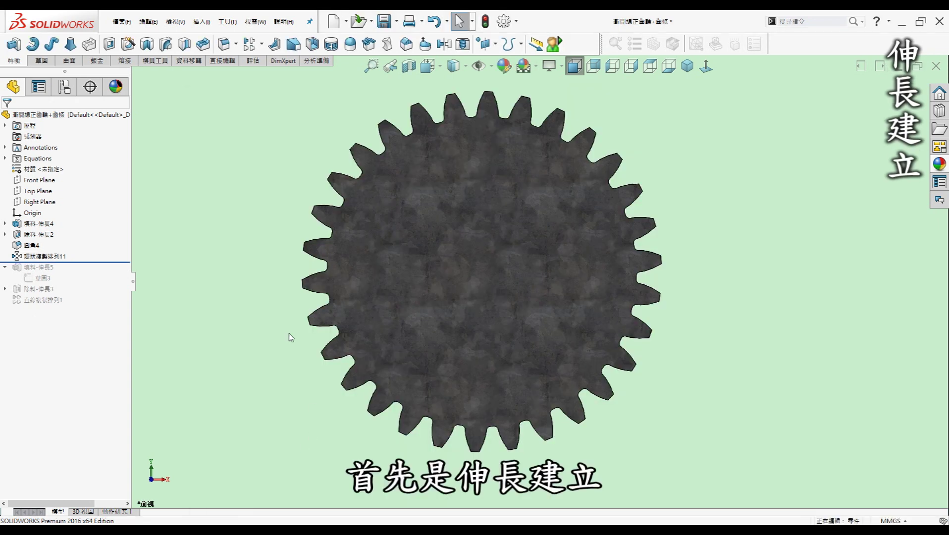
Step: Roll forward past the rack extrusion, check the two bodies, and edit sketch 草圖3
{"action": "left_click_drag", "start_coordinate": [107, 262], "coordinate": [104, 282]}
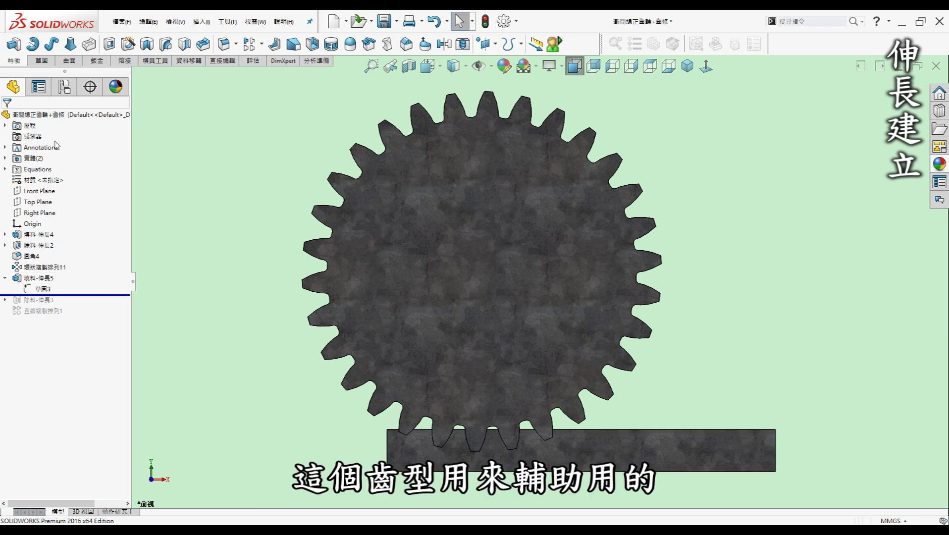
{"action": "left_click", "coordinate": [5, 159]}
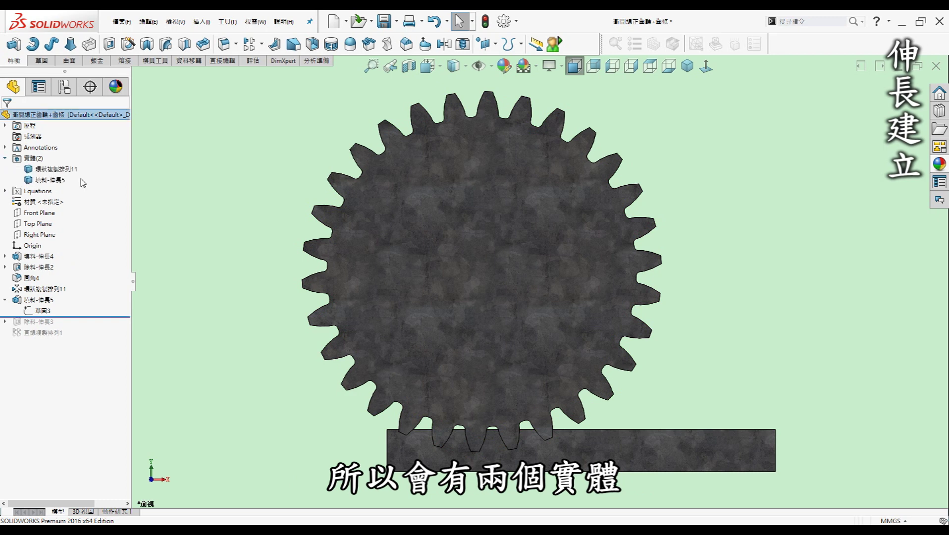
{"action": "left_click", "coordinate": [6, 159]}
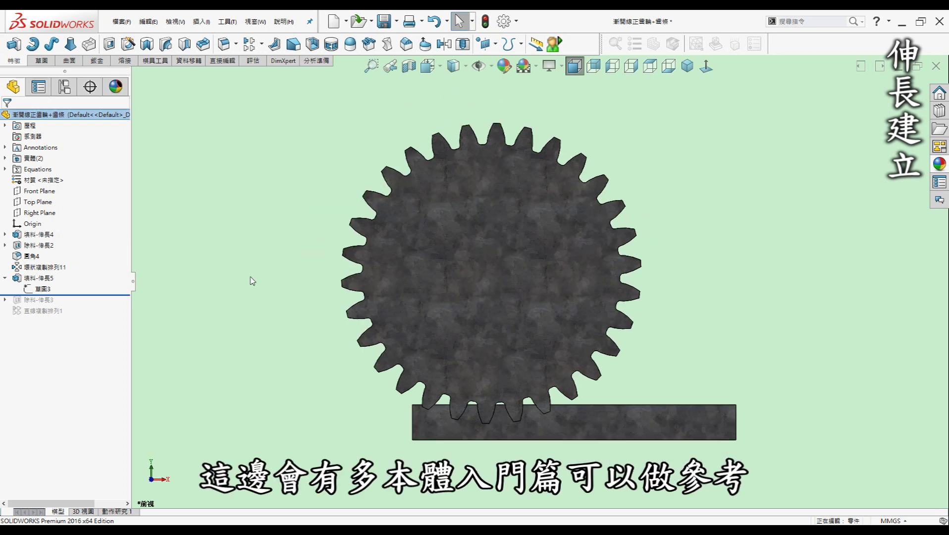
{"action": "left_click", "coordinate": [44, 289]}
{"action": "left_click", "coordinate": [51, 262]}
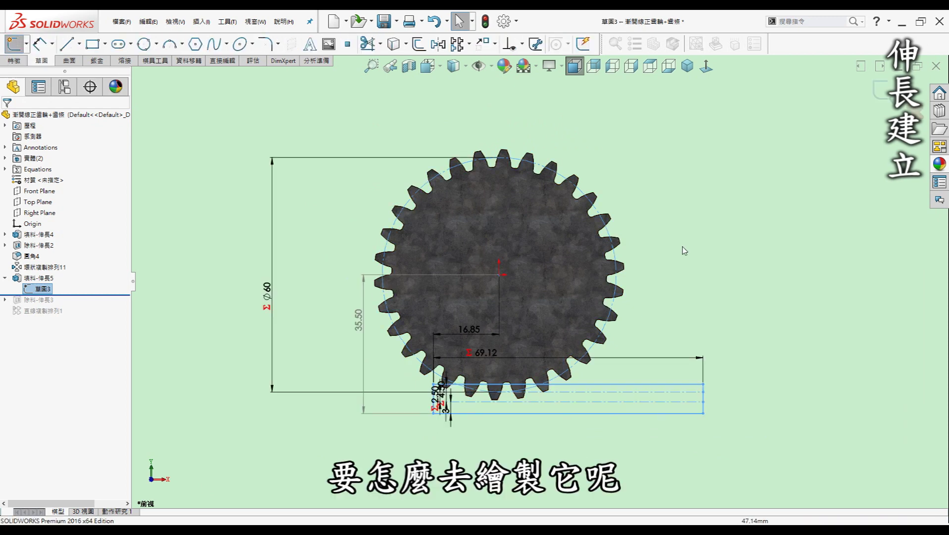
Step: Inspect the properties of the ⌀60 construction pitch circle in the rack sketch
{"action": "left_click", "coordinate": [706, 250]}
{"action": "scroll", "coordinate": [487, 236], "scroll_direction": "down", "scroll_amount": 2}
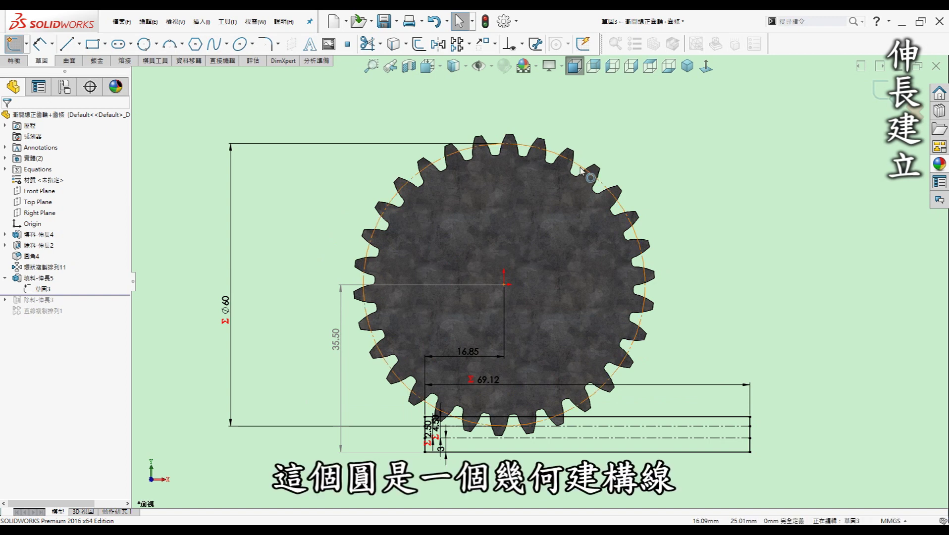
{"action": "left_click", "coordinate": [330, 177]}
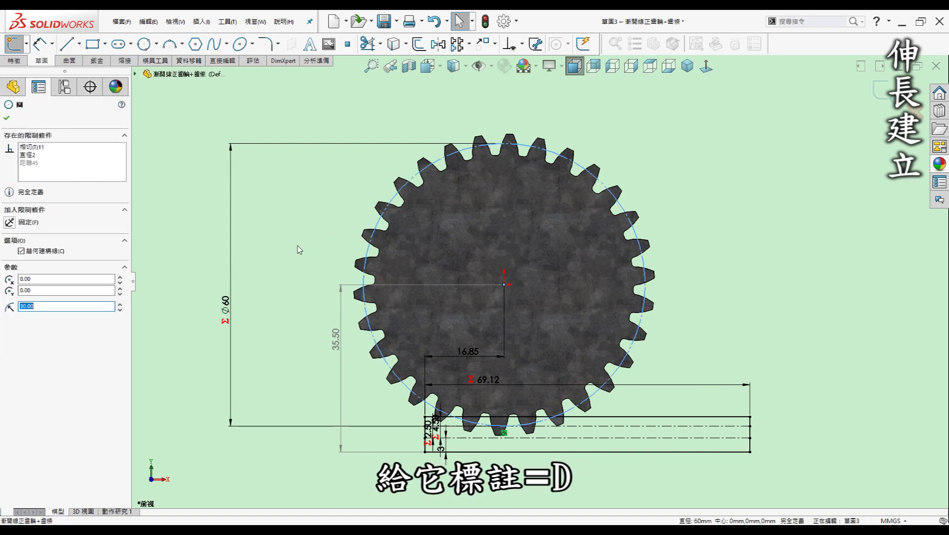
{"action": "left_click", "coordinate": [263, 233]}
Step: Open the equations table and move it to the bottom of the screen
{"action": "key", "text": "alt+t"}
{"action": "key", "text": "q"}
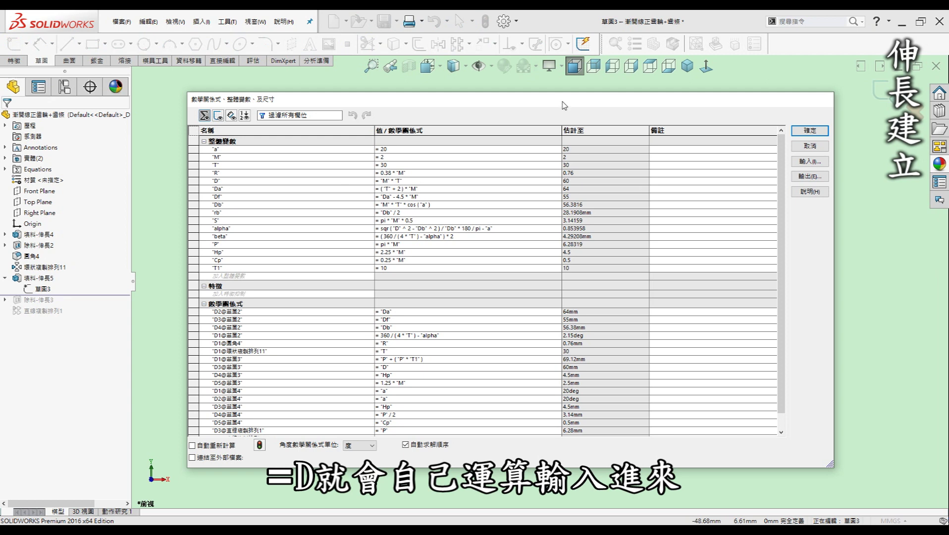
{"action": "left_click_drag", "start_coordinate": [564, 105], "coordinate": [557, 509]}
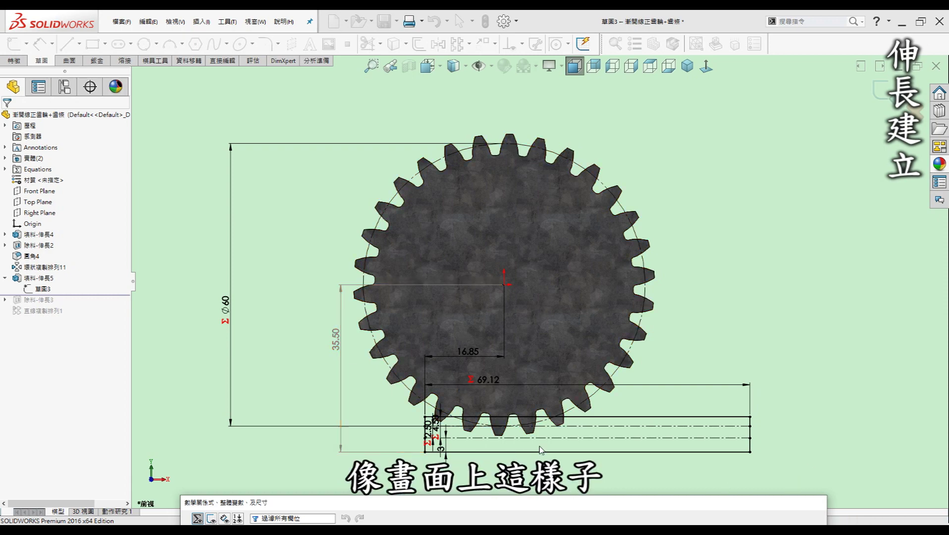
{"action": "scroll", "coordinate": [511, 436], "scroll_direction": "down", "scroll_amount": 3}
{"action": "scroll", "coordinate": [511, 436], "scroll_direction": "down", "scroll_amount": 2}
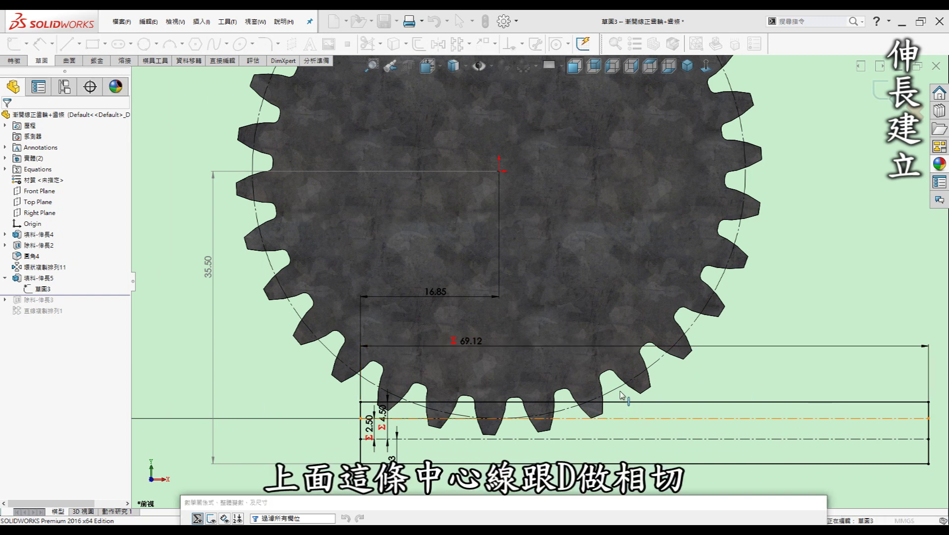
Step: Check the pitch circle's tangent relation and move the 16.85 dimension higher
{"action": "left_click", "coordinate": [621, 395]}
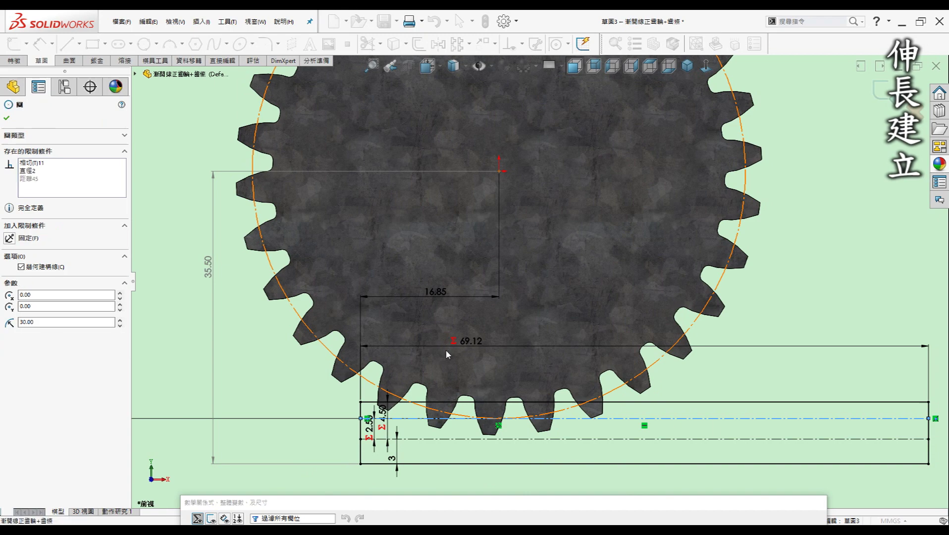
{"action": "key", "text": "Escape"}
{"action": "left_click_drag", "start_coordinate": [436, 292], "coordinate": [429, 252]}
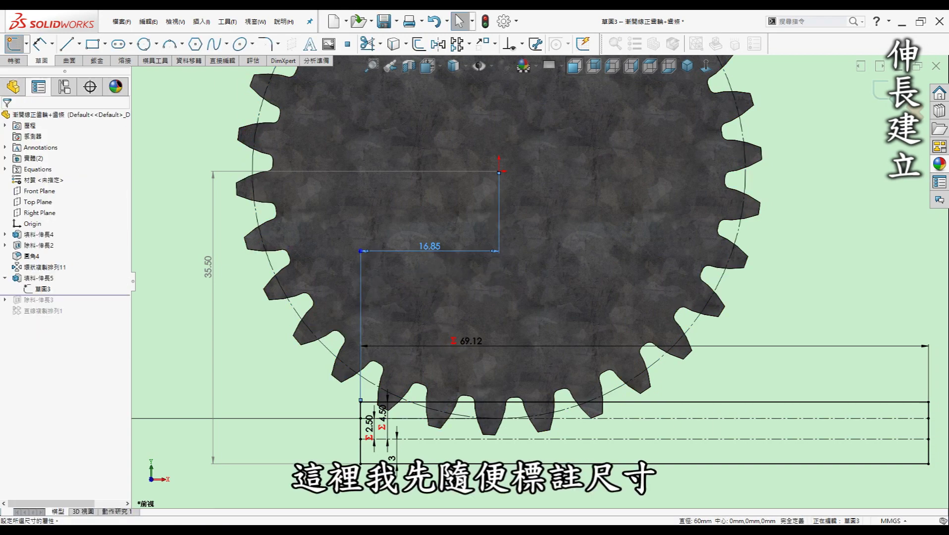
{"action": "left_click", "coordinate": [429, 251]}
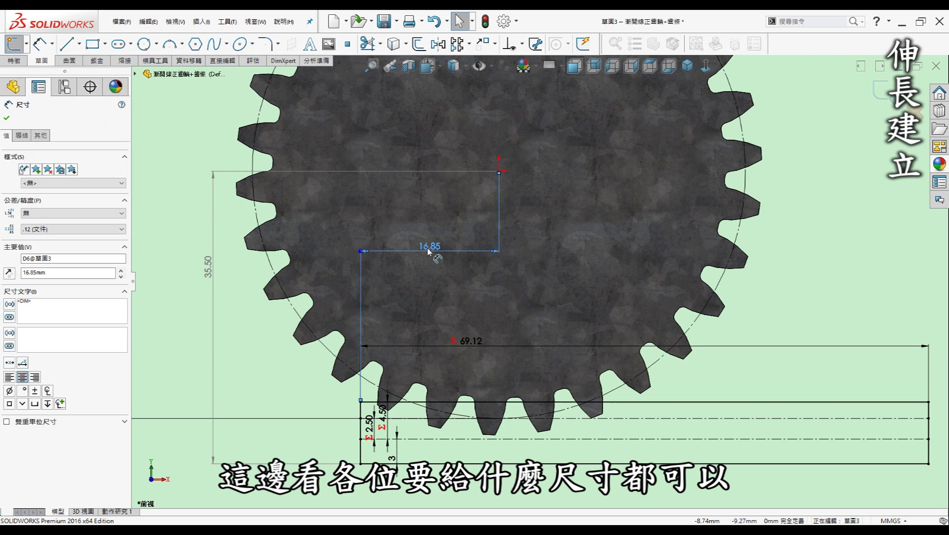
{"action": "key", "text": "Escape"}
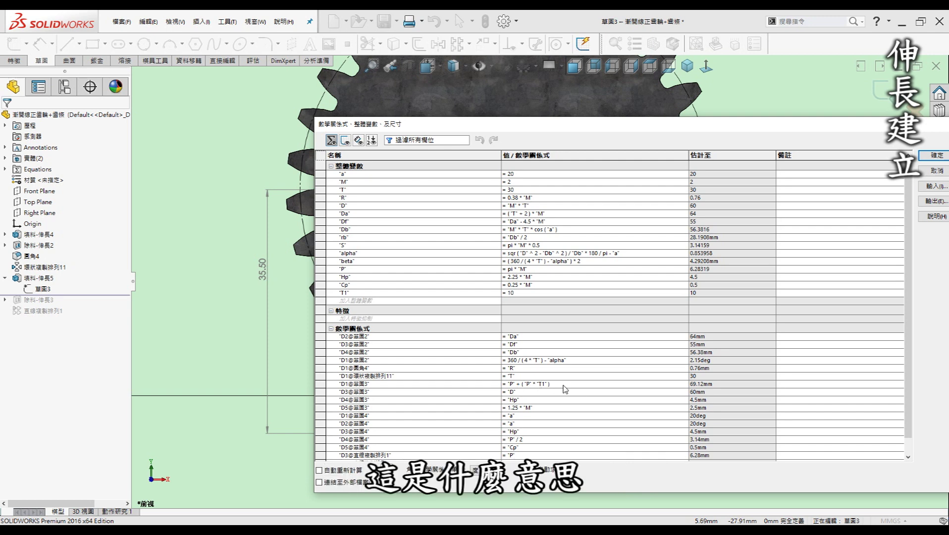
Step: Shift the equations table, review the rack length formula, and move the 4.50 dimension left
{"action": "left_click_drag", "start_coordinate": [545, 124], "coordinate": [317, 176]}
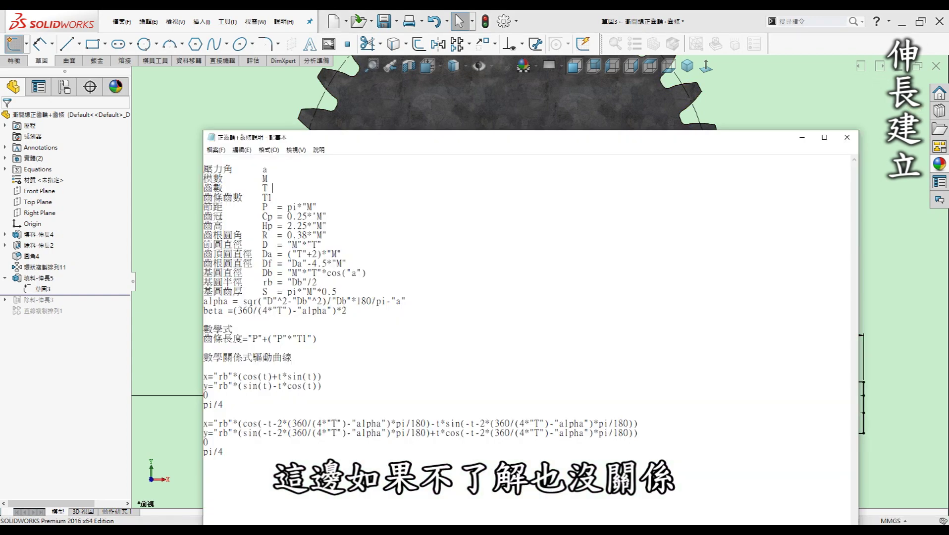
{"action": "left_click", "coordinate": [258, 342]}
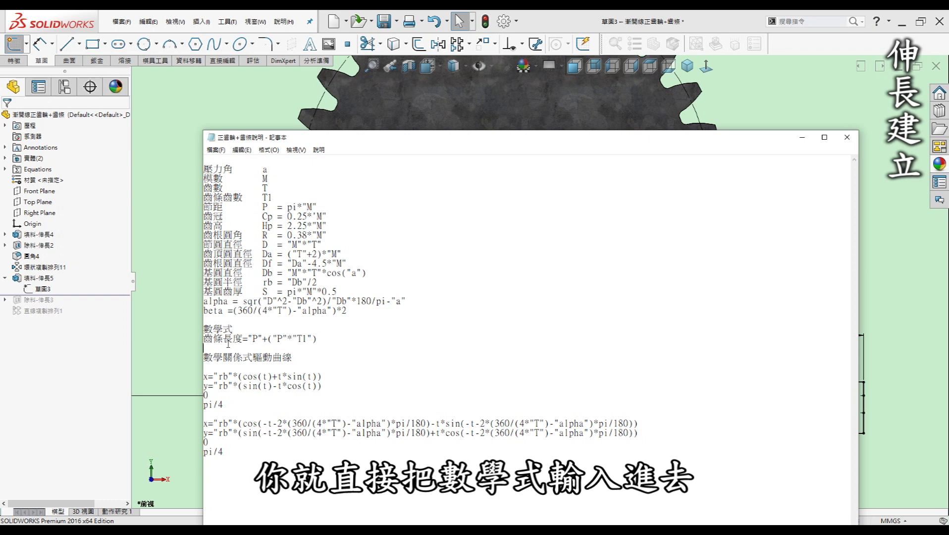
{"action": "left_click", "coordinate": [802, 137]}
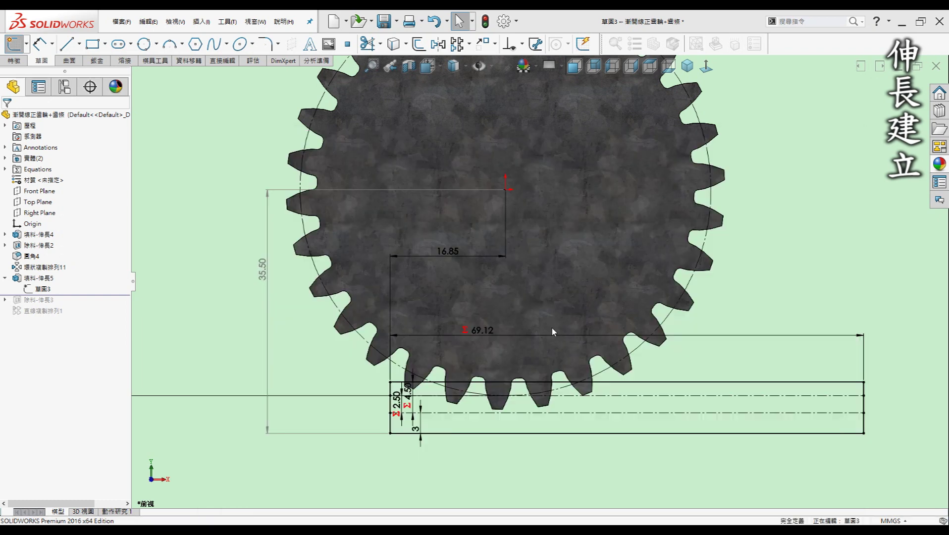
{"action": "scroll", "coordinate": [346, 409], "scroll_direction": "down", "scroll_amount": 3}
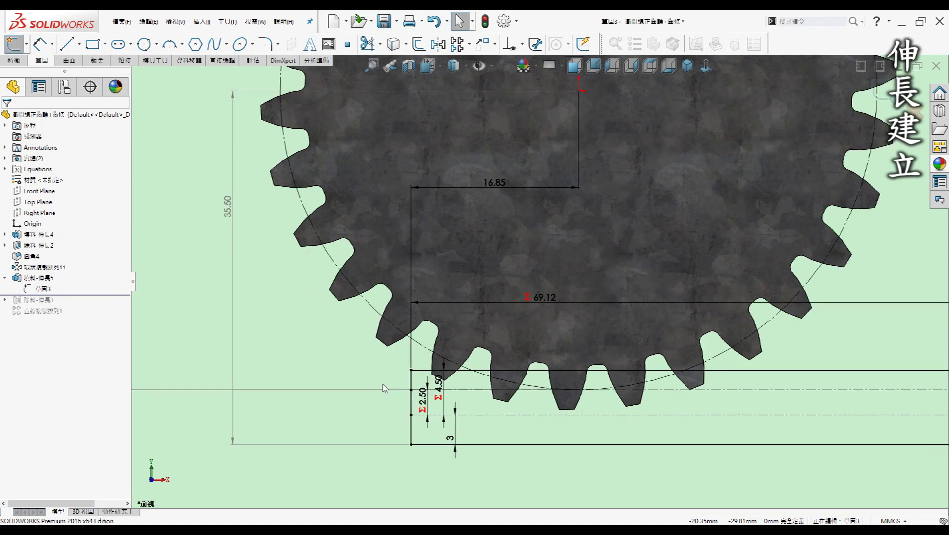
{"action": "left_click", "coordinate": [361, 382]}
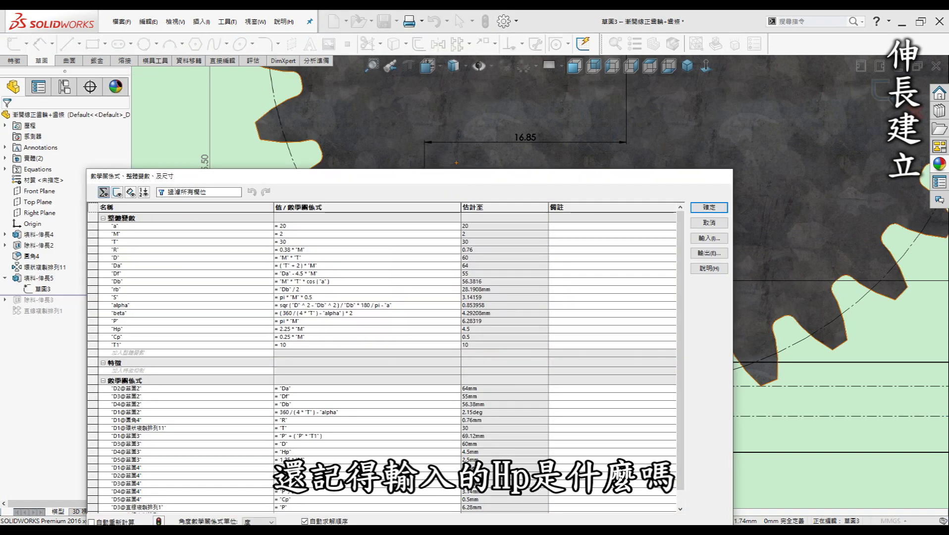
Step: Review the Hp and 1.25*M equations against the notes, then accept the equations table
{"action": "key", "text": "alt+Tab"}
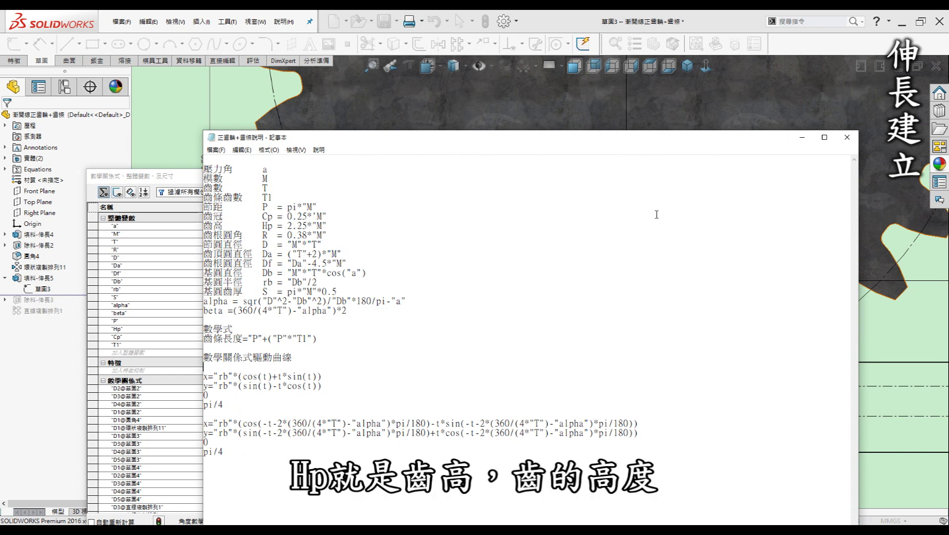
{"action": "left_click", "coordinate": [802, 137]}
{"action": "mouse_move", "coordinate": [657, 179]}
{"action": "left_mouse_down"}
{"action": "mouse_move", "coordinate": [669, 269]}
{"action": "mouse_move", "coordinate": [668, 466]}
{"action": "left_mouse_up"}
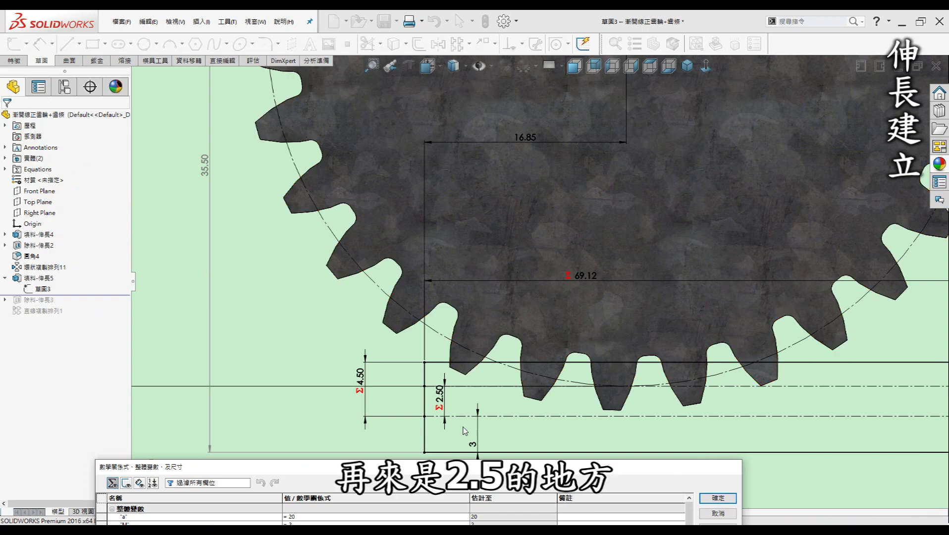
{"action": "left_click_drag", "start_coordinate": [667, 466], "coordinate": [665, 464]}
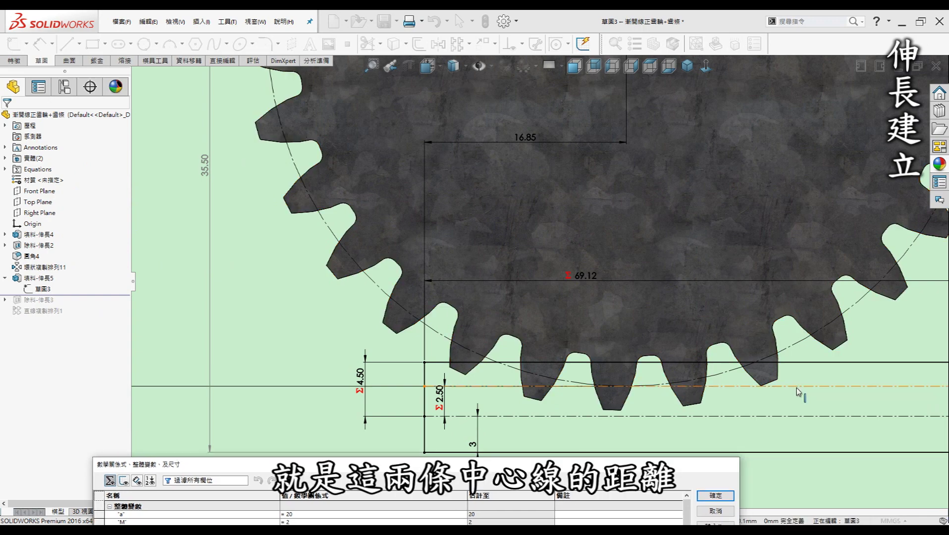
{"action": "left_click_drag", "start_coordinate": [615, 468], "coordinate": [608, 171]}
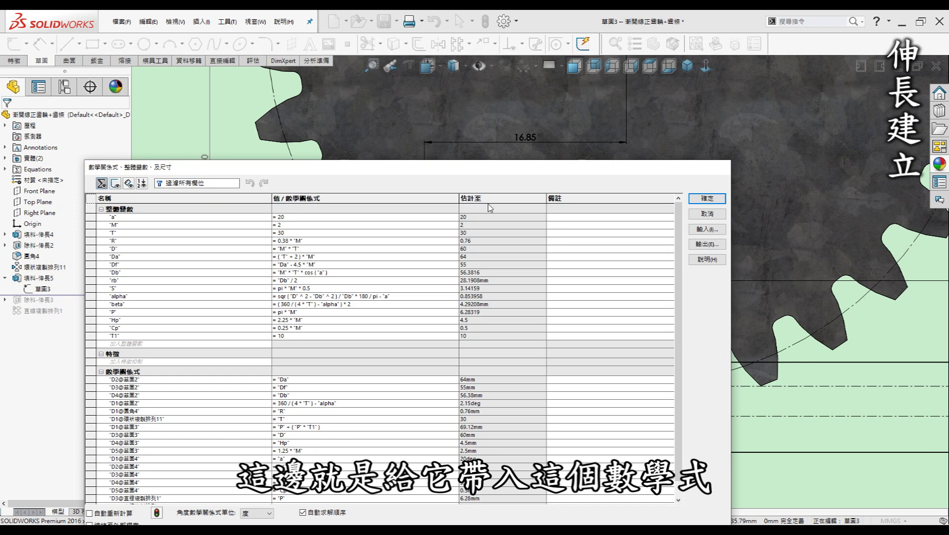
{"action": "left_click_drag", "start_coordinate": [503, 169], "coordinate": [526, 500]}
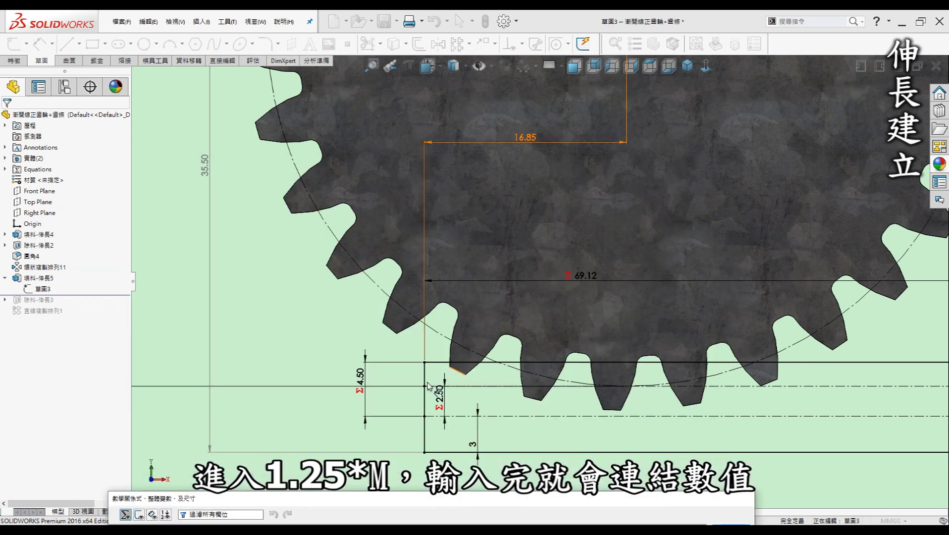
{"action": "left_click_drag", "start_coordinate": [514, 503], "coordinate": [501, 504]}
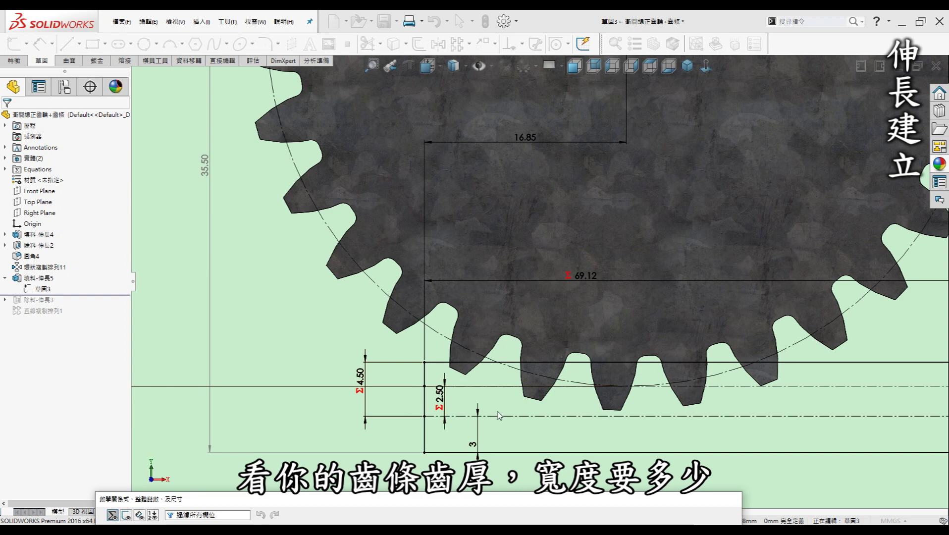
{"action": "left_click_drag", "start_coordinate": [508, 501], "coordinate": [490, 493]}
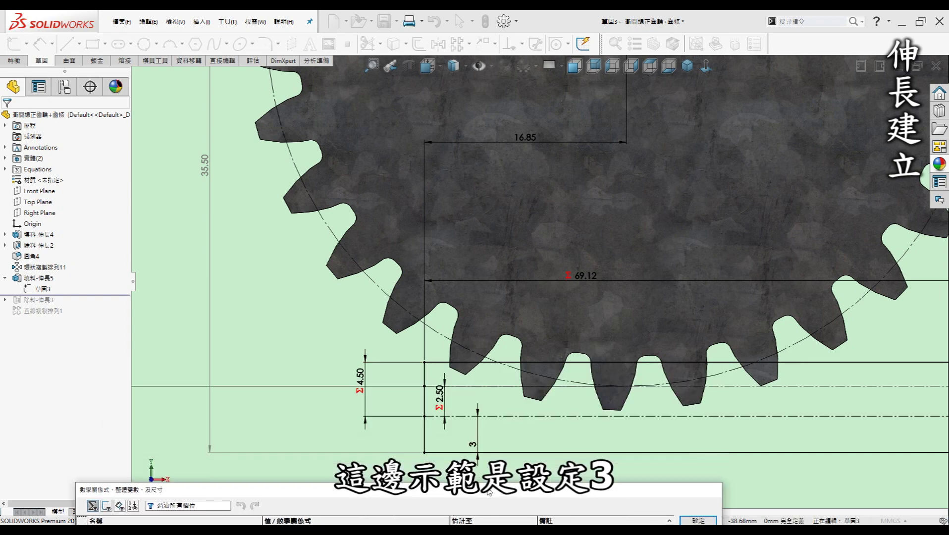
{"action": "left_click_drag", "start_coordinate": [510, 490], "coordinate": [521, 294]}
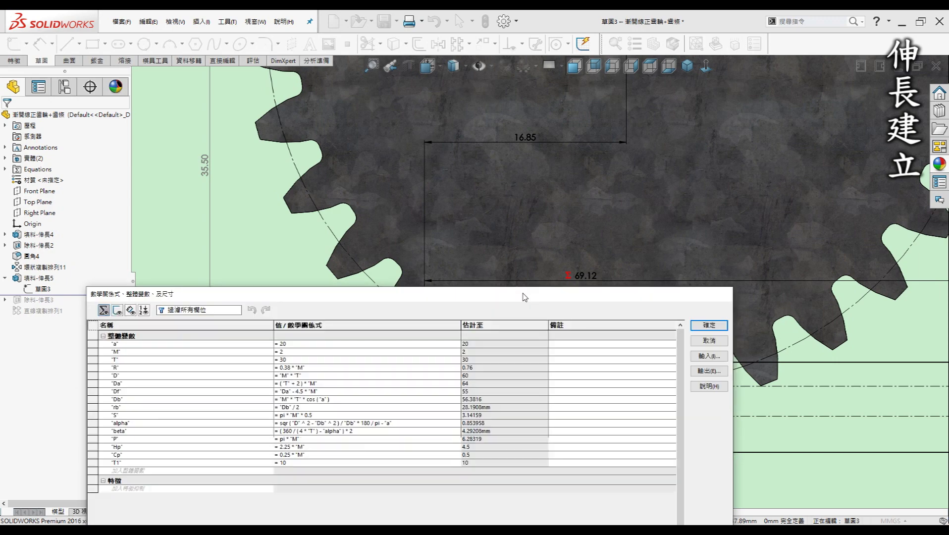
{"action": "left_click", "coordinate": [707, 342]}
Step: Fit the sketch in view and move the driven 35.50 dimension further left
{"action": "key", "text": "f"}
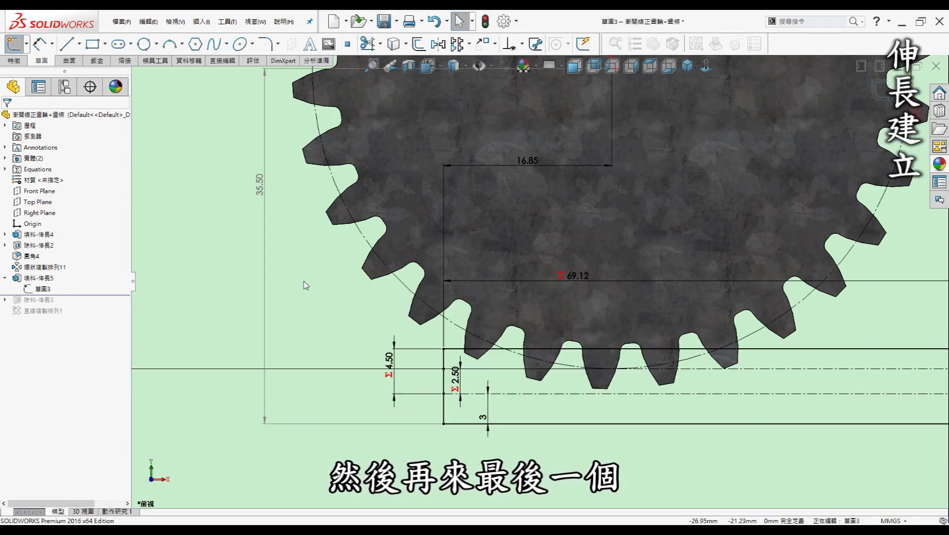
{"action": "key", "text": "f"}
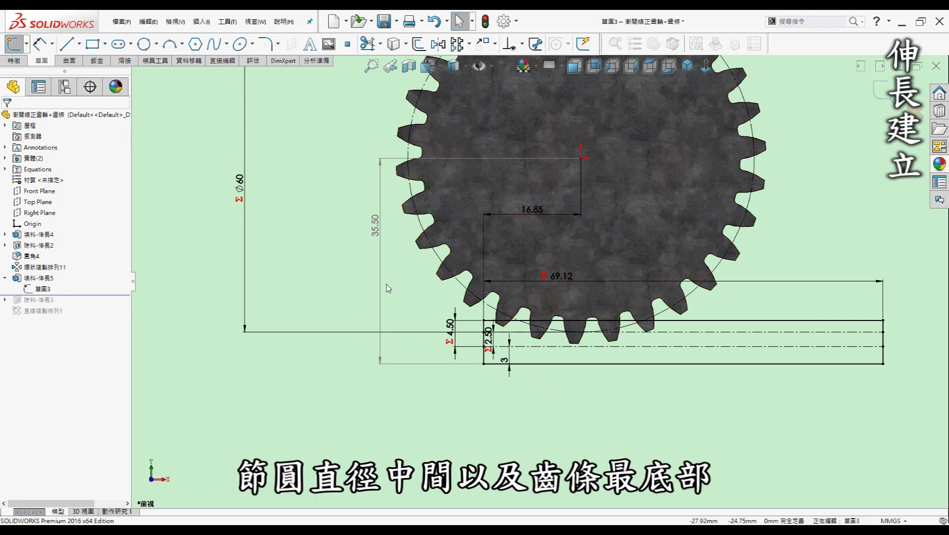
{"action": "left_click_drag", "start_coordinate": [379, 230], "coordinate": [359, 243]}
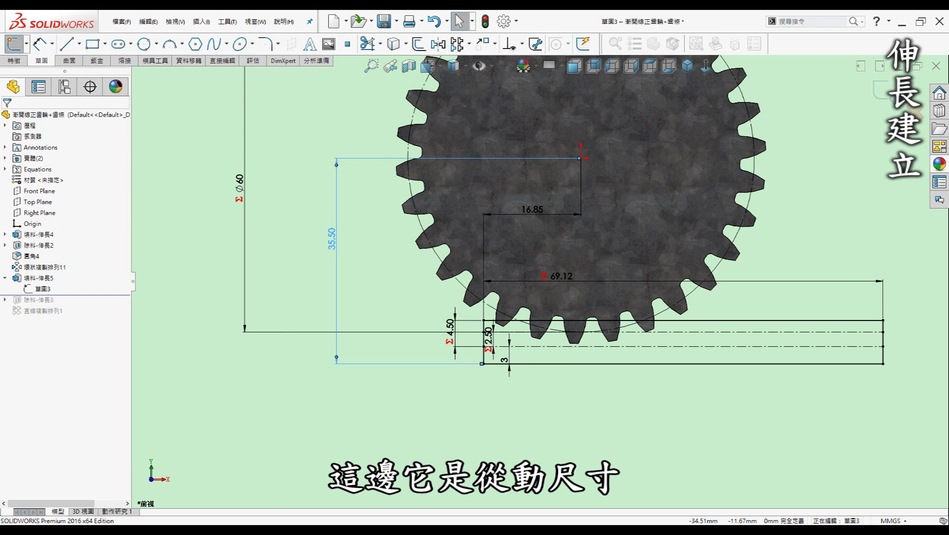
{"action": "left_click", "coordinate": [339, 241]}
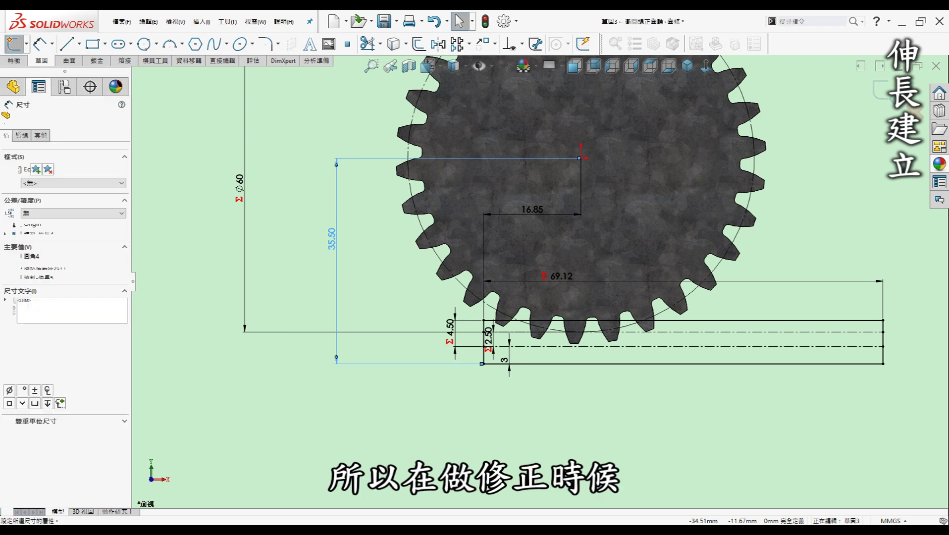
{"action": "left_click", "coordinate": [407, 438]}
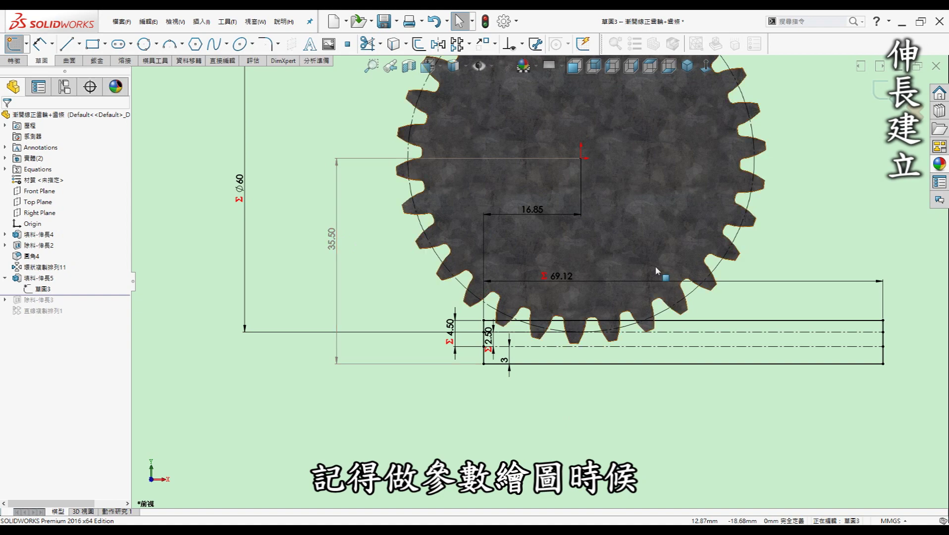
{"action": "scroll", "coordinate": [656, 271], "scroll_direction": "up", "scroll_amount": 1}
{"action": "scroll", "coordinate": [575, 167], "scroll_direction": "down", "scroll_amount": 2}
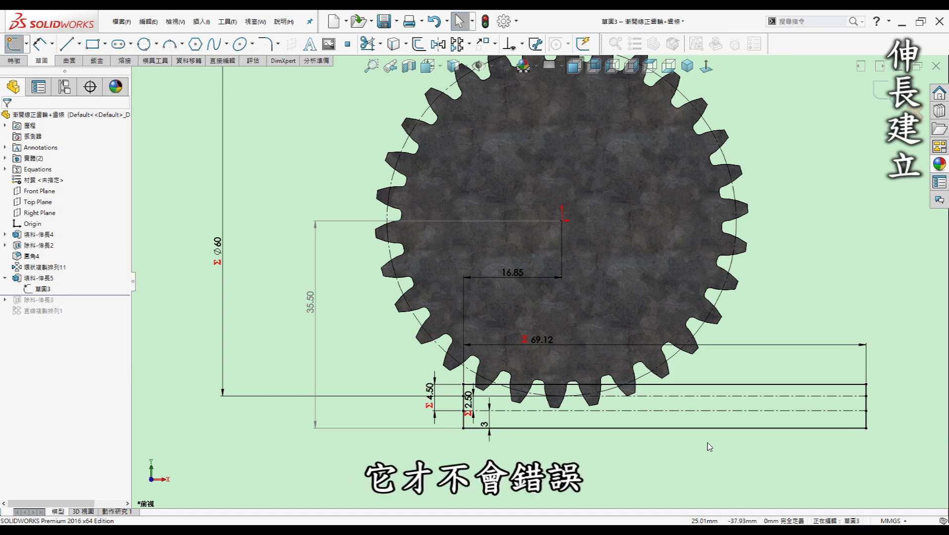
{"action": "key", "text": "z"}
Step: Exit the rack sketch to rebuild Boss-Extrude5 and turn the model side-on
{"action": "key", "text": "ctrl+b"}
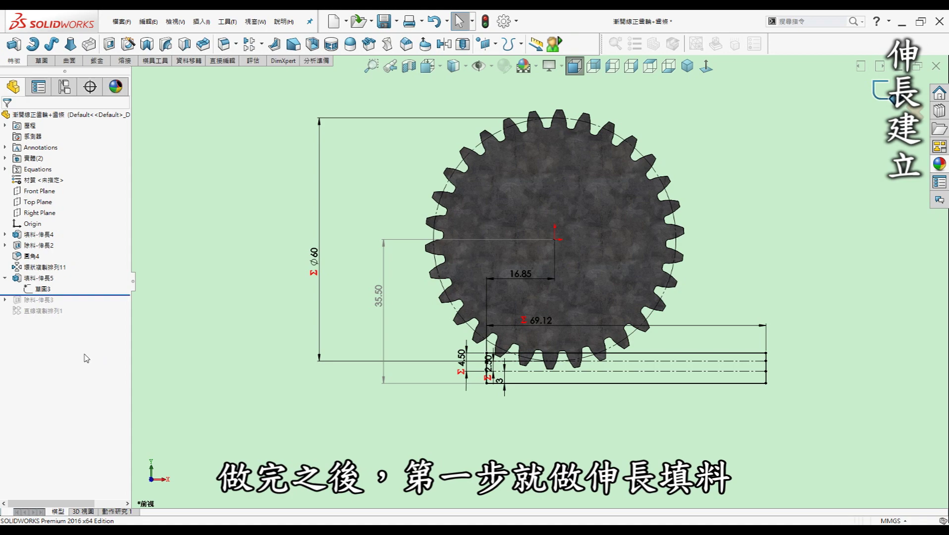
{"action": "scroll", "coordinate": [307, 280], "scroll_direction": "up", "scroll_amount": 1}
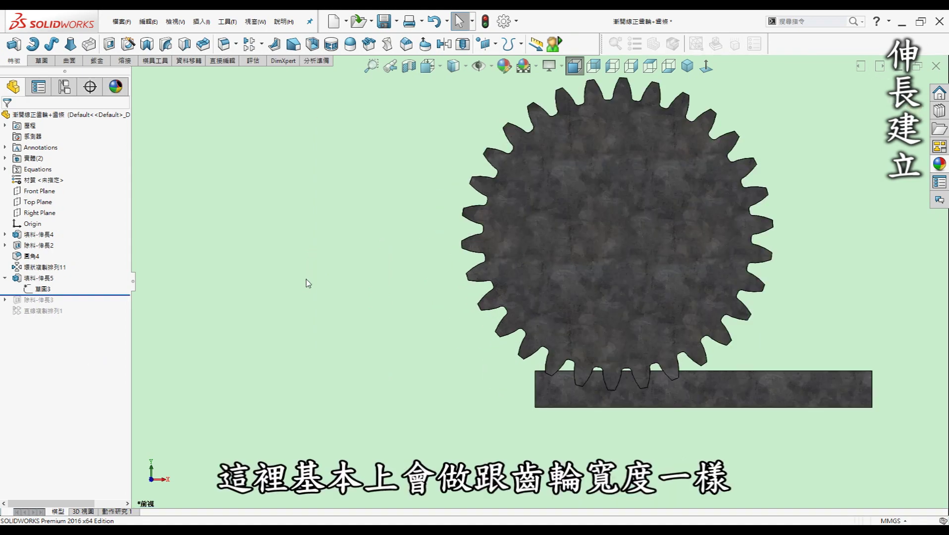
{"action": "key", "text": "Left"}
{"action": "key", "text": "Left"}
{"action": "key", "text": "Left"}
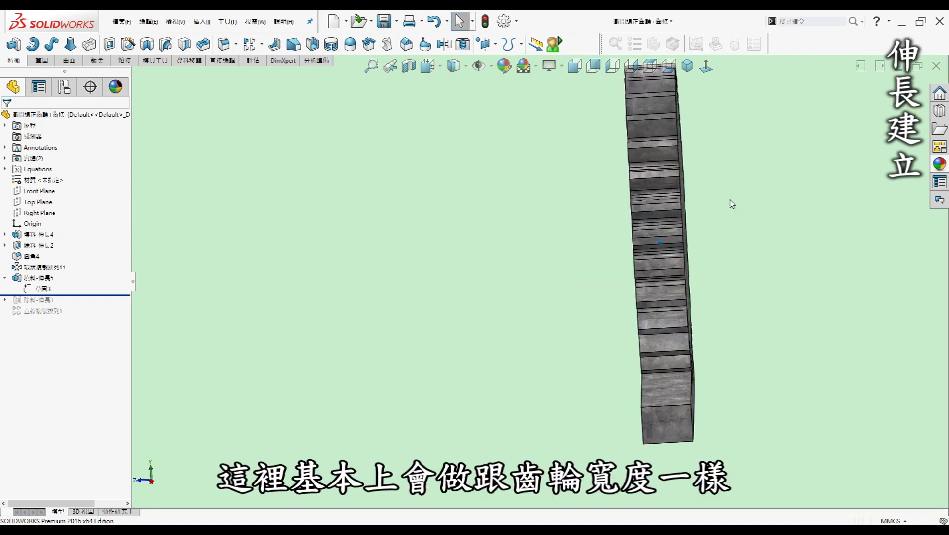
{"action": "key", "text": "Left"}
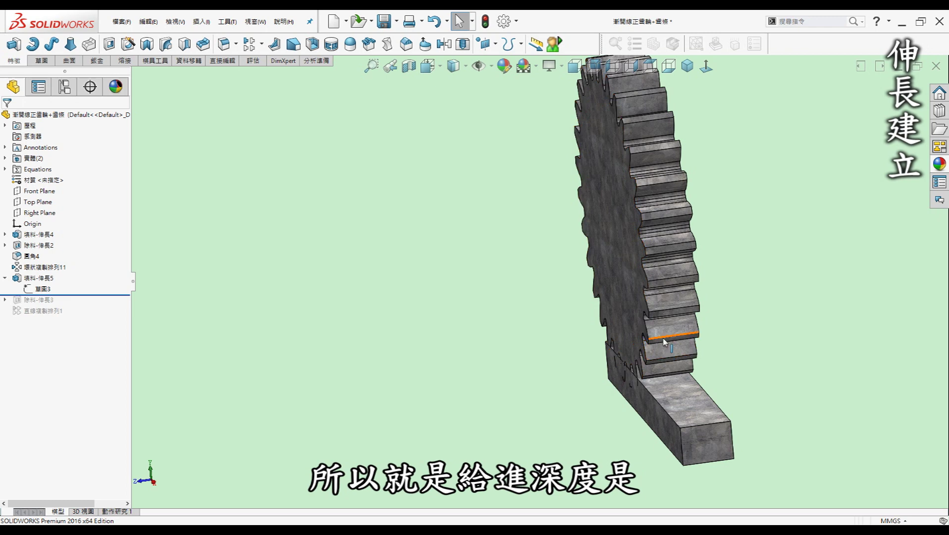
Step: Inspect the rack and gear extrusions from several angles, ending in an angled view
{"action": "left_click", "coordinate": [39, 278]}
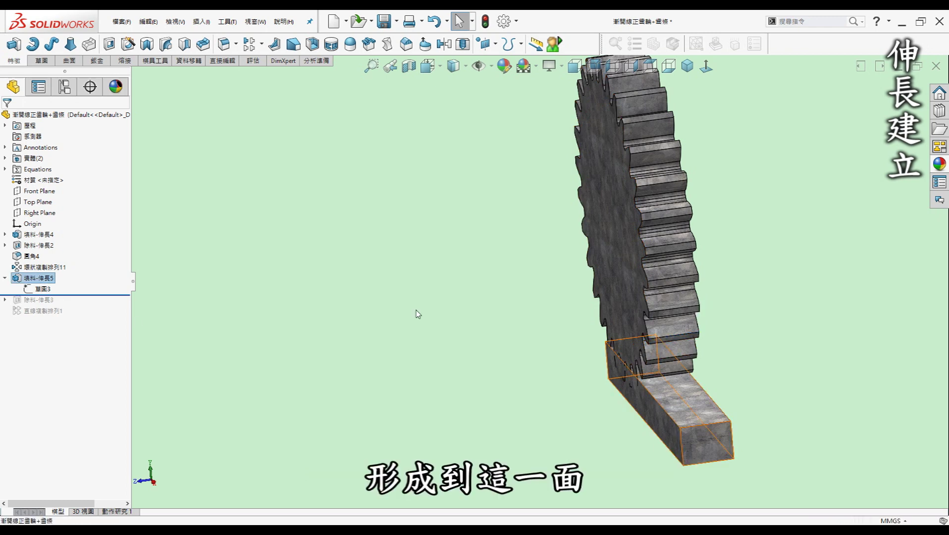
{"action": "left_click", "coordinate": [506, 495]}
{"action": "key", "text": "Left"}
{"action": "key", "text": "Left"}
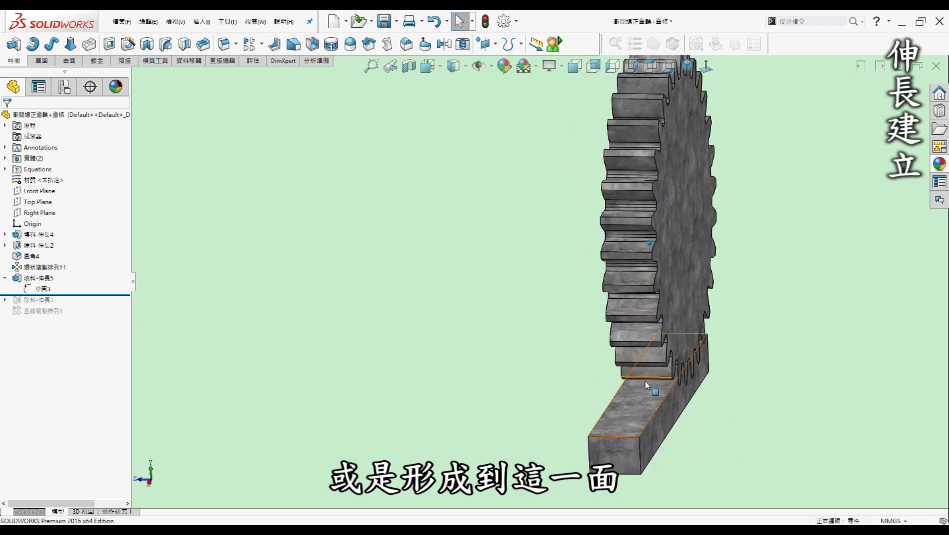
{"action": "left_click", "coordinate": [644, 367]}
{"action": "key", "text": "Left"}
{"action": "key", "text": "Left"}
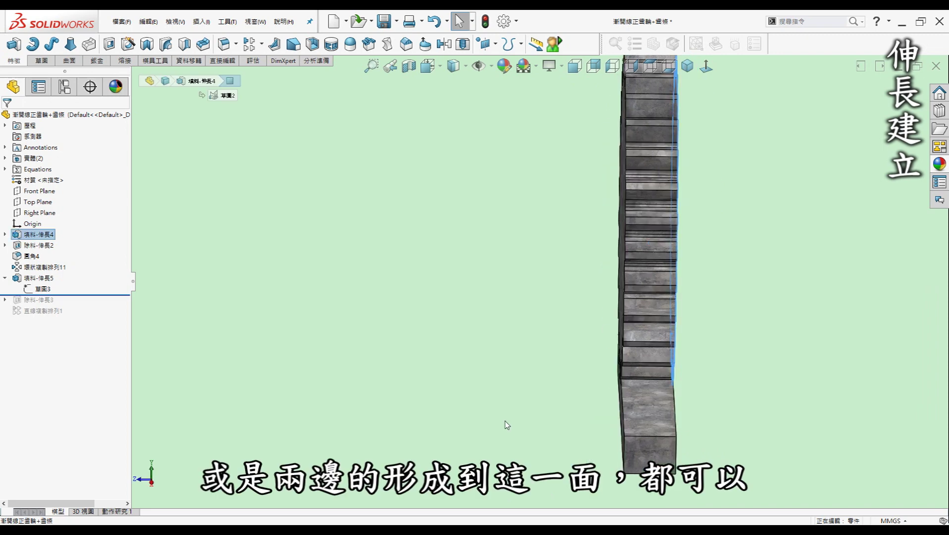
{"action": "left_click", "coordinate": [507, 425]}
{"action": "key", "text": "ctrl+7"}
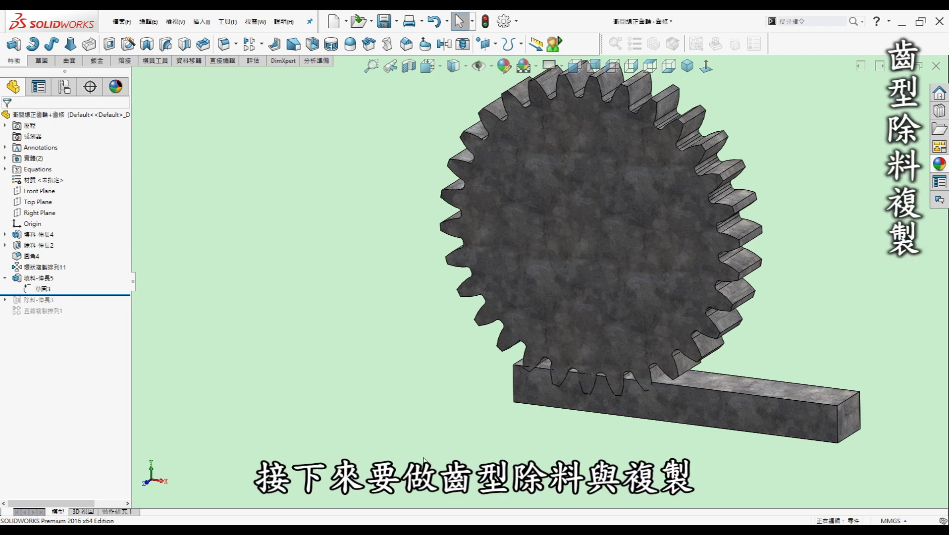
Step: Roll forward past Cut-Extrude3 and edit the rack tooth-cut sketch
{"action": "middle_click_drag", "start_coordinate": [592, 233], "coordinate": [245, 336]}
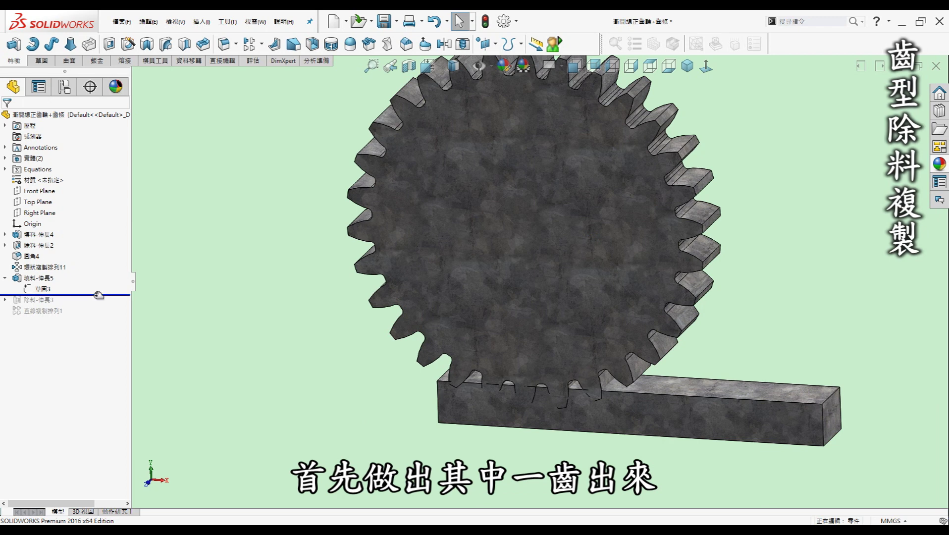
{"action": "left_click_drag", "start_coordinate": [100, 296], "coordinate": [43, 302]}
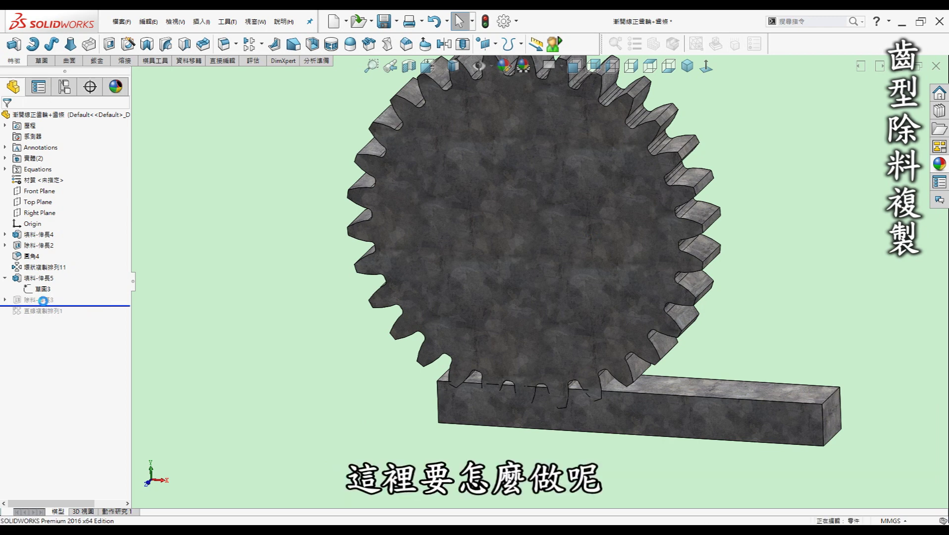
{"action": "left_click", "coordinate": [15, 301]}
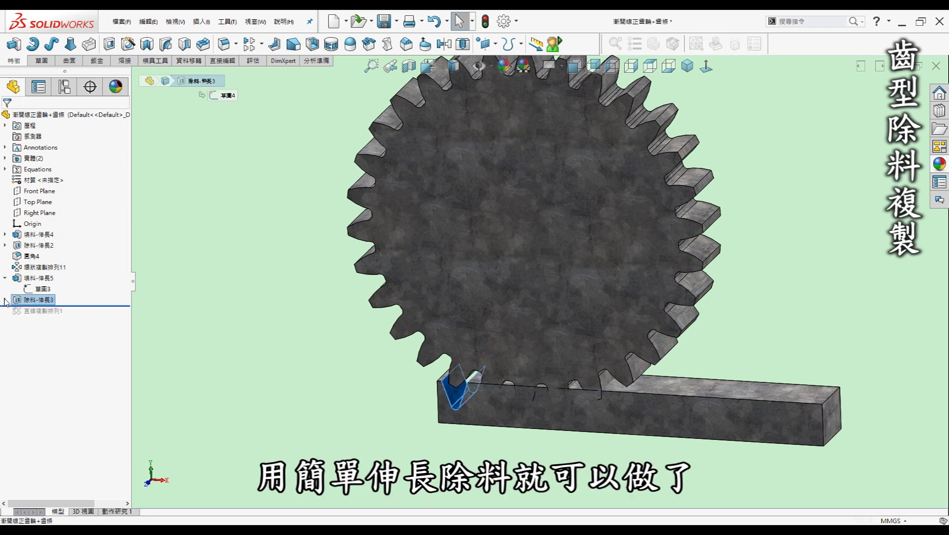
{"action": "left_click", "coordinate": [43, 311]}
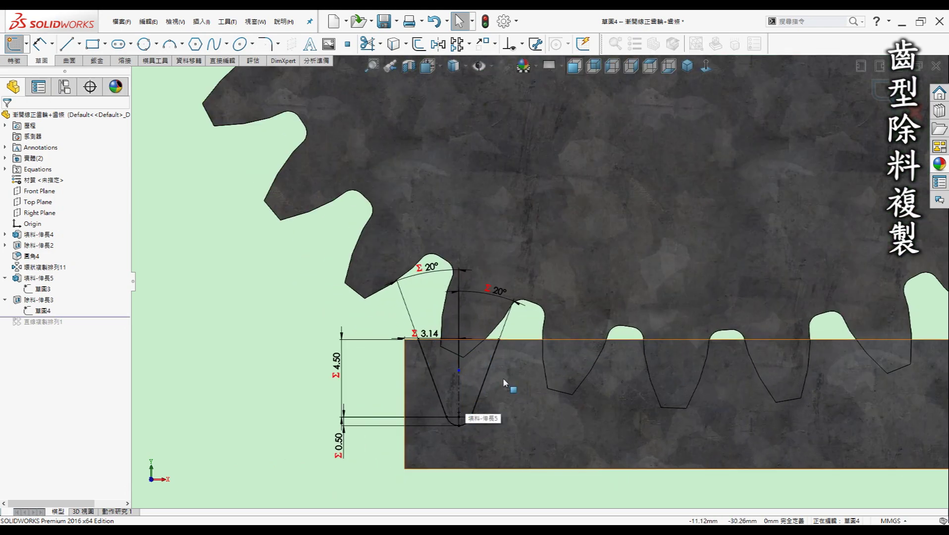
Step: Move the 20° angle arc onto the centerline top, raise the 3.14 dimension, then open equations
{"action": "scroll", "coordinate": [503, 378], "scroll_direction": "down", "scroll_amount": 2}
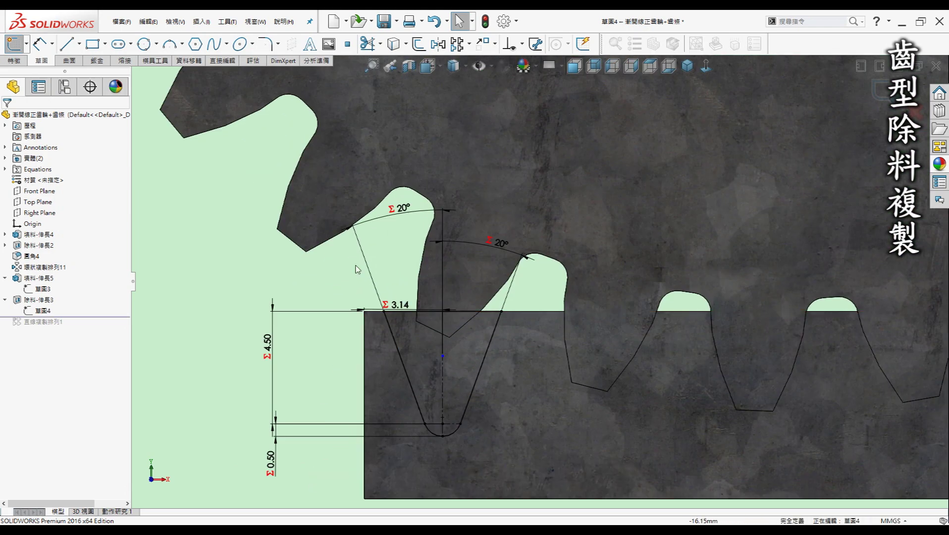
{"action": "left_click", "coordinate": [405, 225]}
{"action": "left_click_drag", "start_coordinate": [405, 226], "coordinate": [405, 252]}
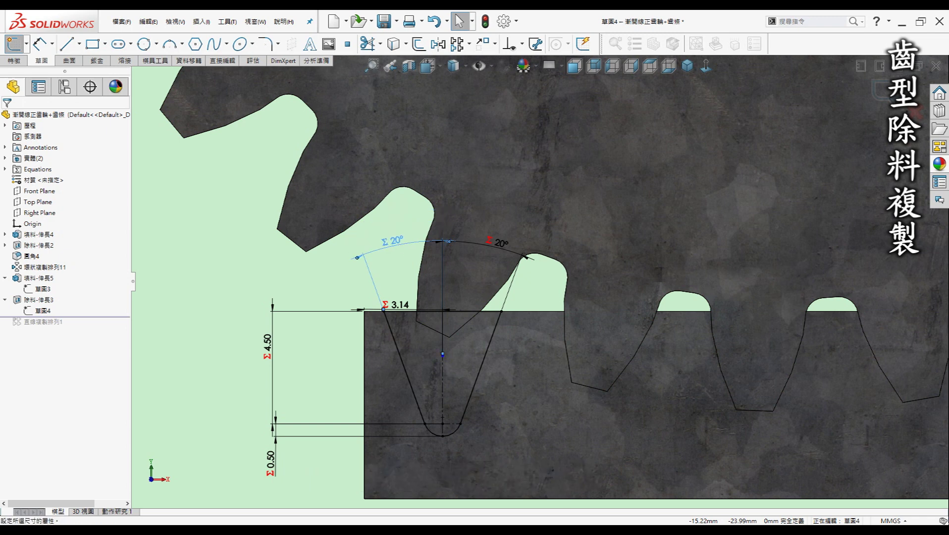
{"action": "key", "text": "Escape"}
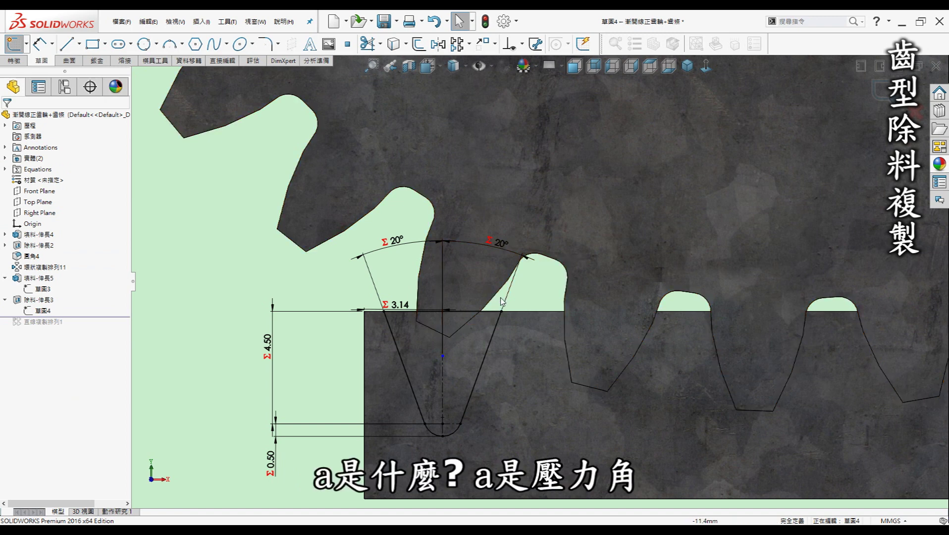
{"action": "left_click_drag", "start_coordinate": [396, 311], "coordinate": [396, 287]}
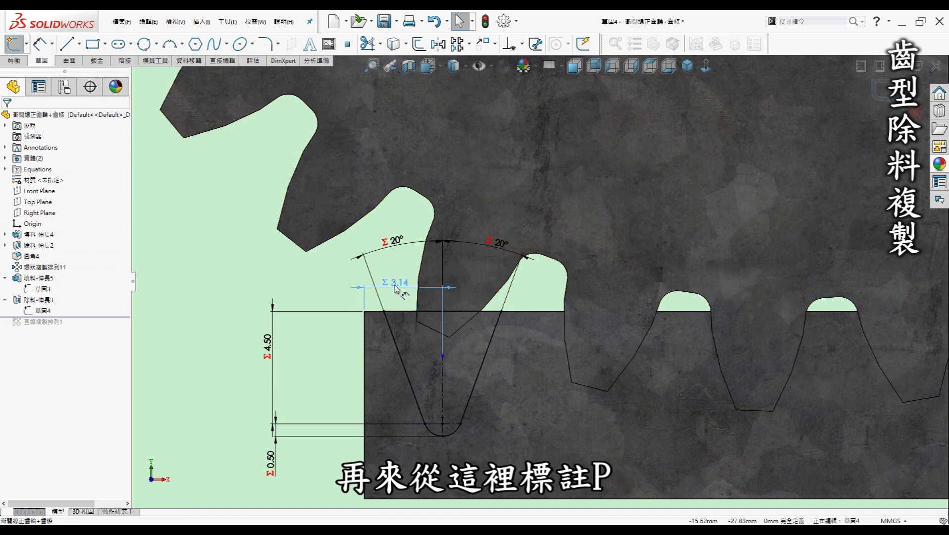
{"action": "key", "text": "d"}
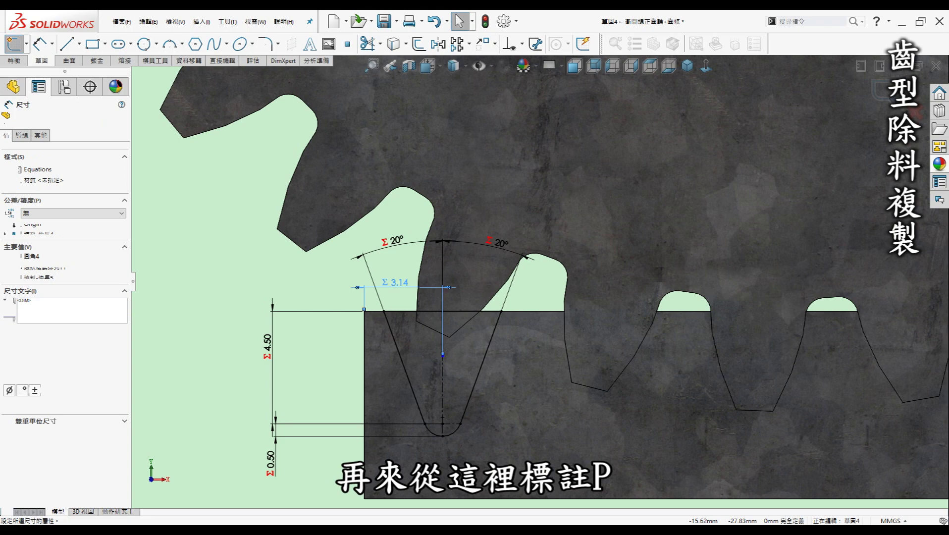
{"action": "key", "text": "Escape"}
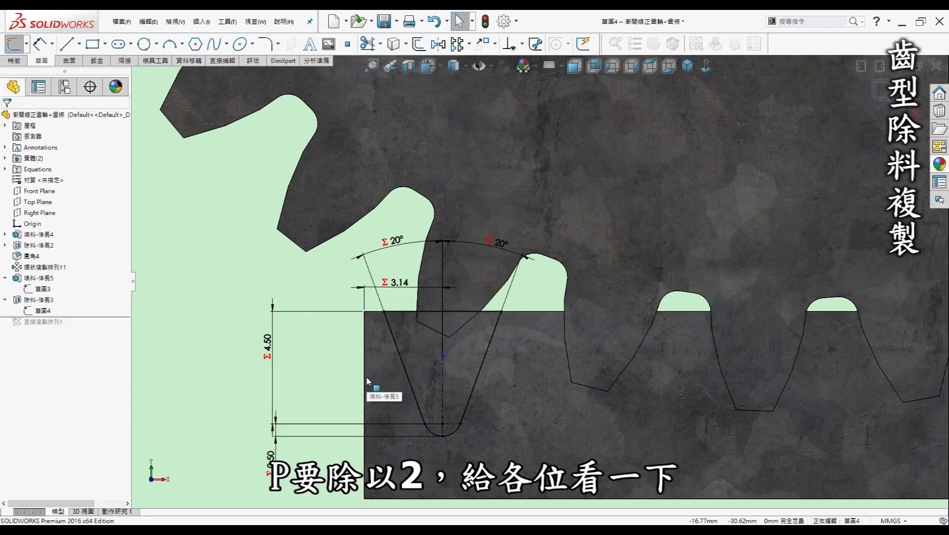
{"action": "key", "text": "e"}
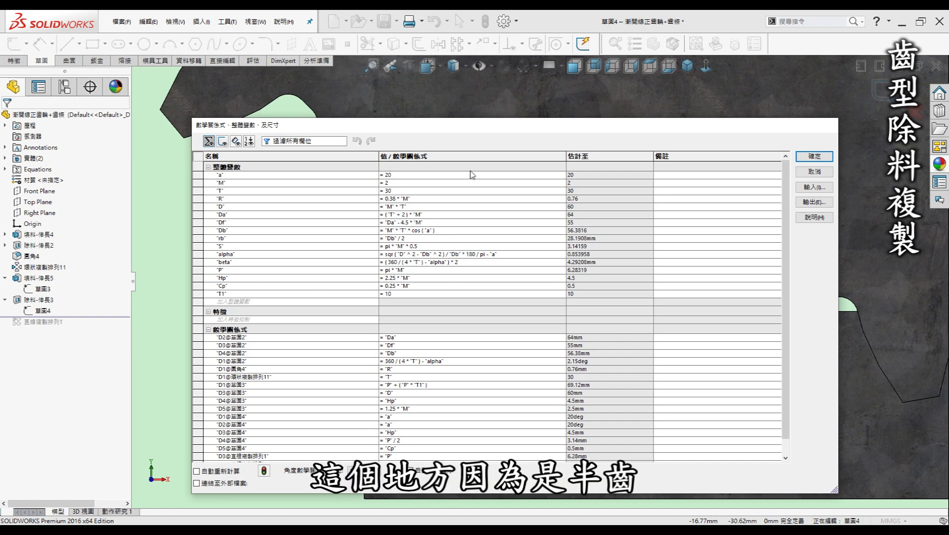
Step: Compare the equations list with the Notepad gear formulas, then accept and close it
{"action": "left_click_drag", "start_coordinate": [469, 126], "coordinate": [824, 361]}
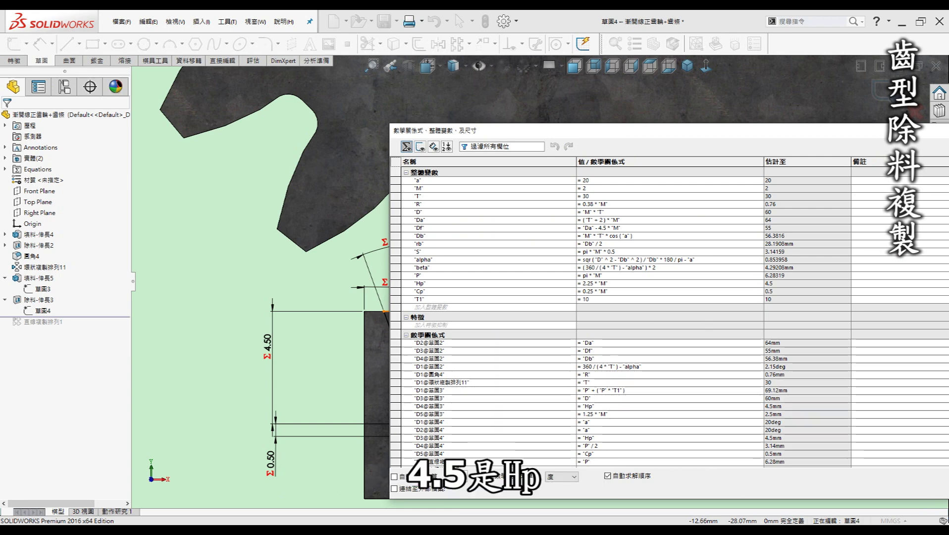
{"action": "key", "text": "alt+Tab"}
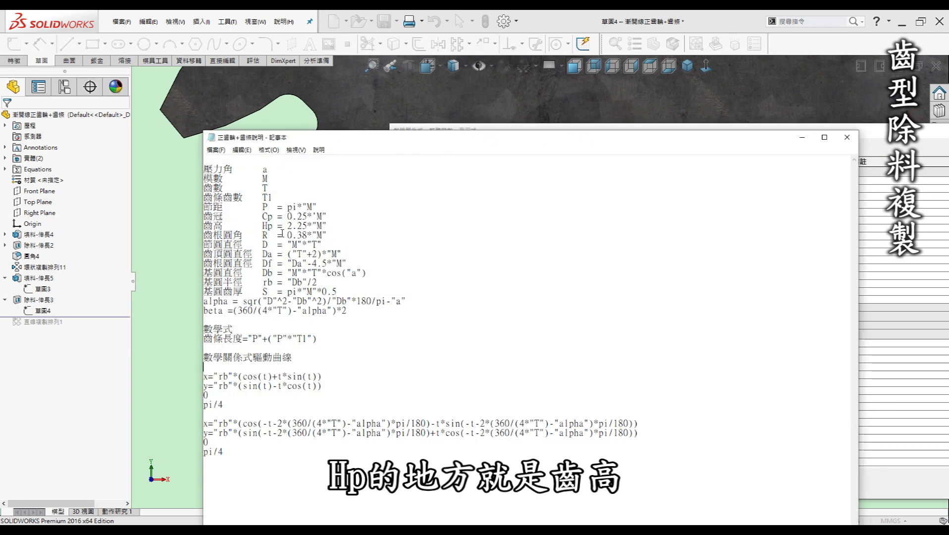
{"action": "left_click", "coordinate": [802, 137]}
{"action": "left_click_drag", "start_coordinate": [717, 140], "coordinate": [800, 152]}
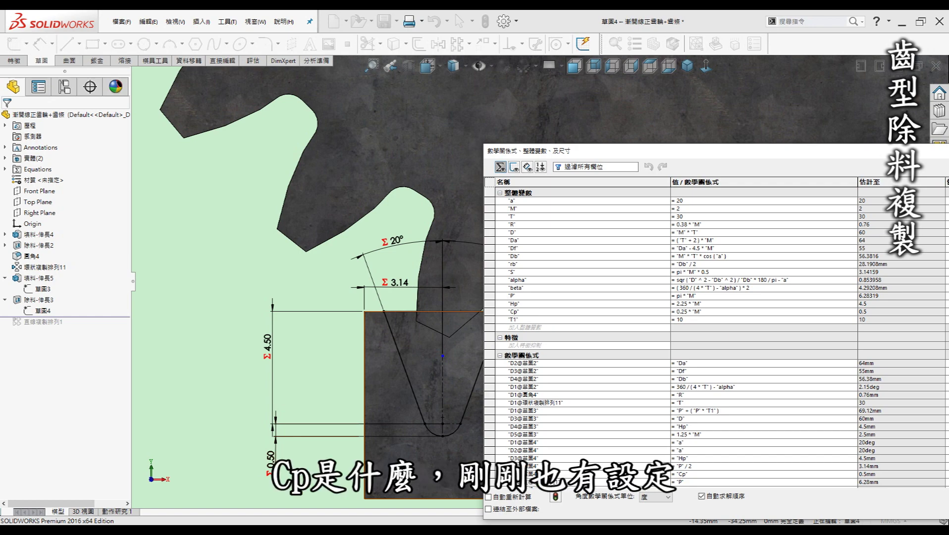
{"action": "key", "text": "alt+Tab"}
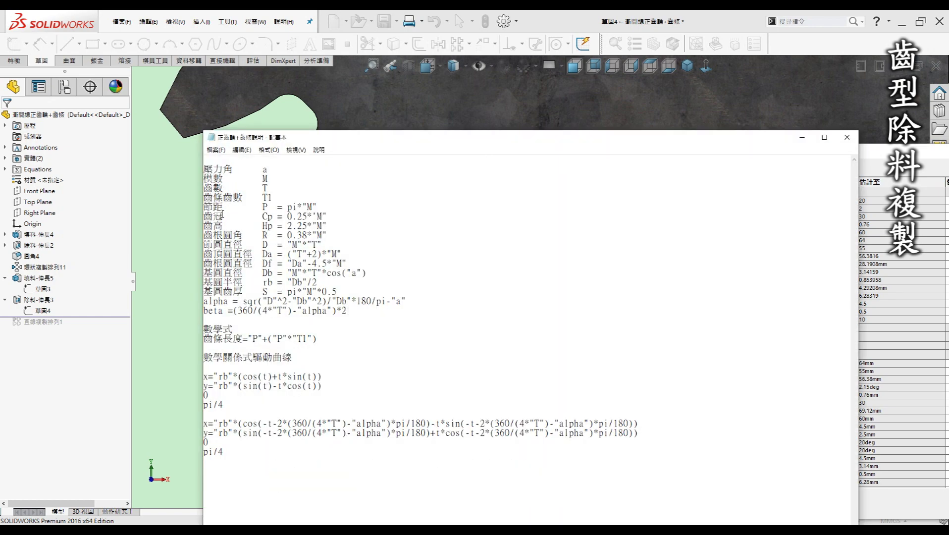
{"action": "left_click", "coordinate": [803, 137]}
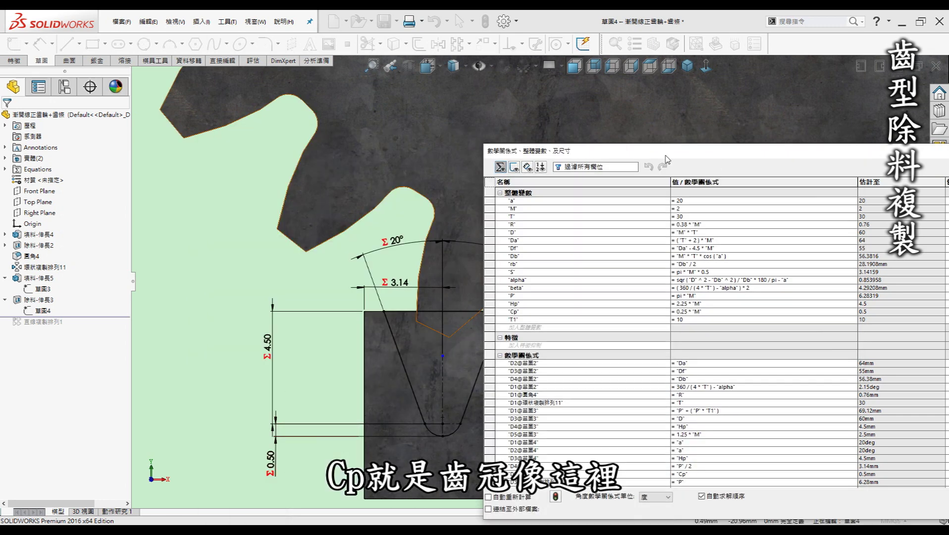
{"action": "left_click_drag", "start_coordinate": [666, 159], "coordinate": [760, 262]}
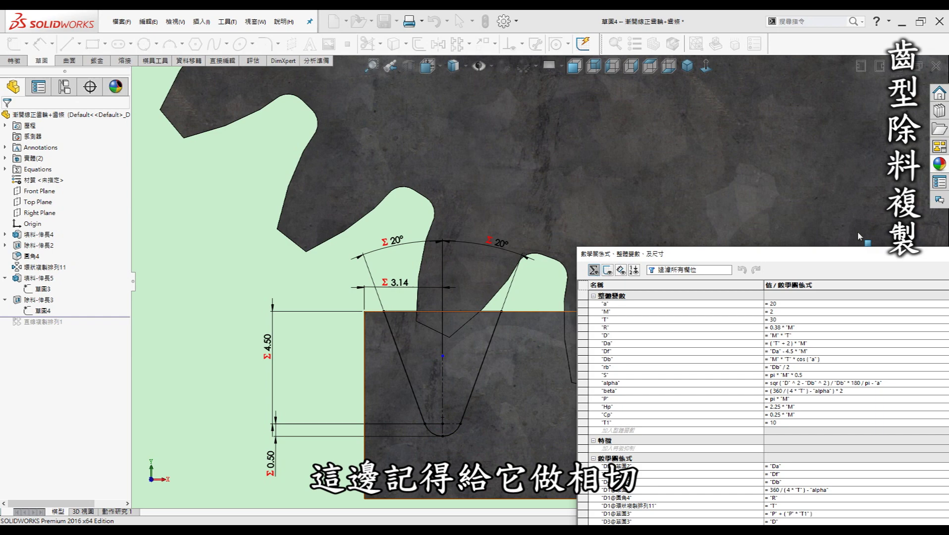
{"action": "left_click_drag", "start_coordinate": [850, 254], "coordinate": [552, 173]}
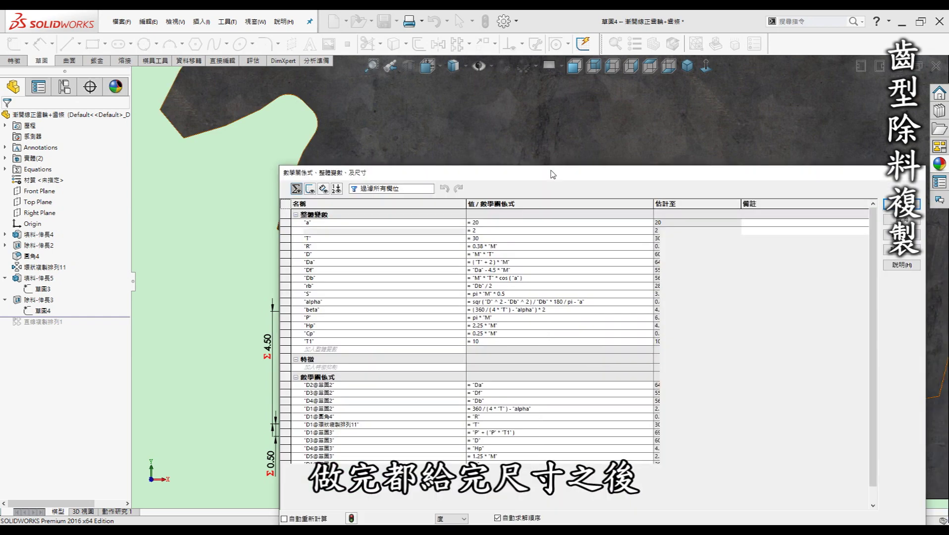
{"action": "left_click_drag", "start_coordinate": [847, 174], "coordinate": [749, 134]}
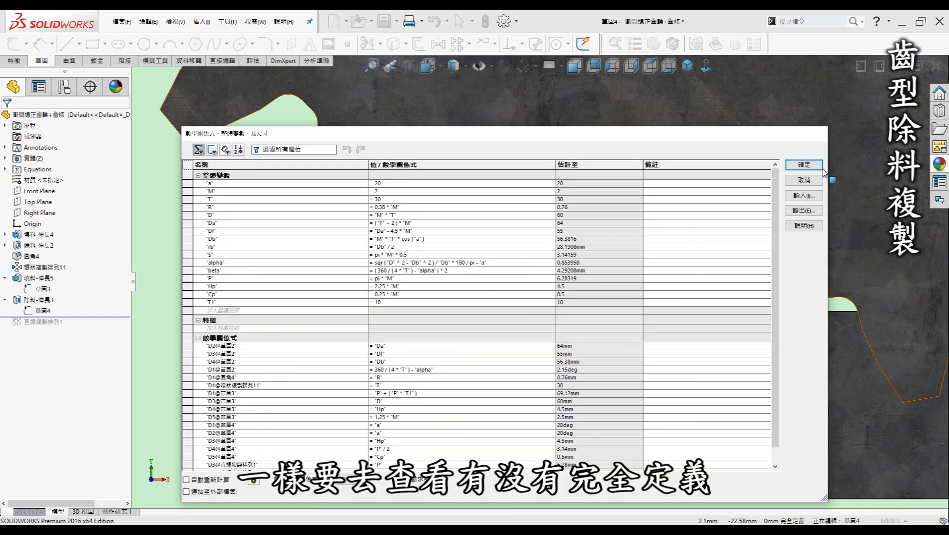
{"action": "left_click", "coordinate": [815, 165]}
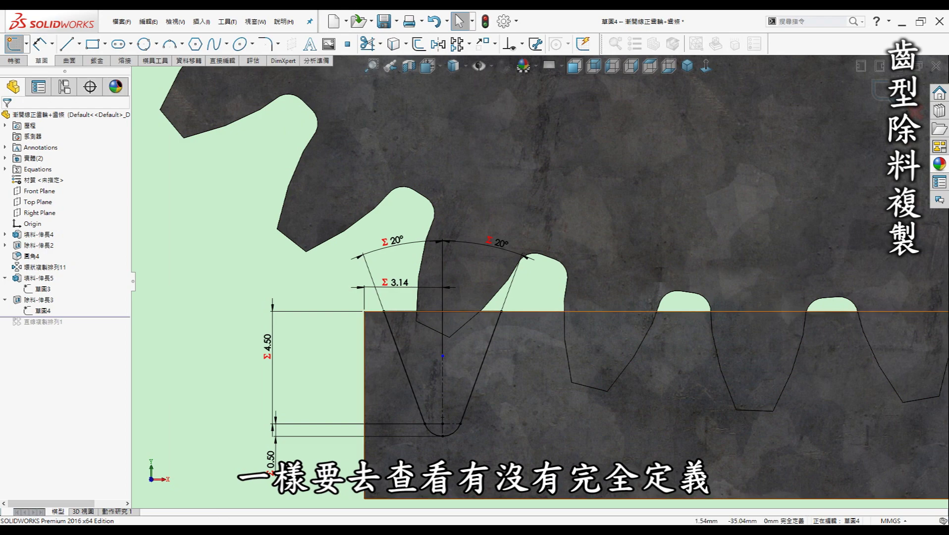
Step: Exit the tooth-cut sketch so the rack's single tooth cut rebuilds
{"action": "scroll", "coordinate": [721, 359], "scroll_direction": "up", "scroll_amount": 1}
{"action": "scroll", "coordinate": [720, 354], "scroll_direction": "up", "scroll_amount": 1}
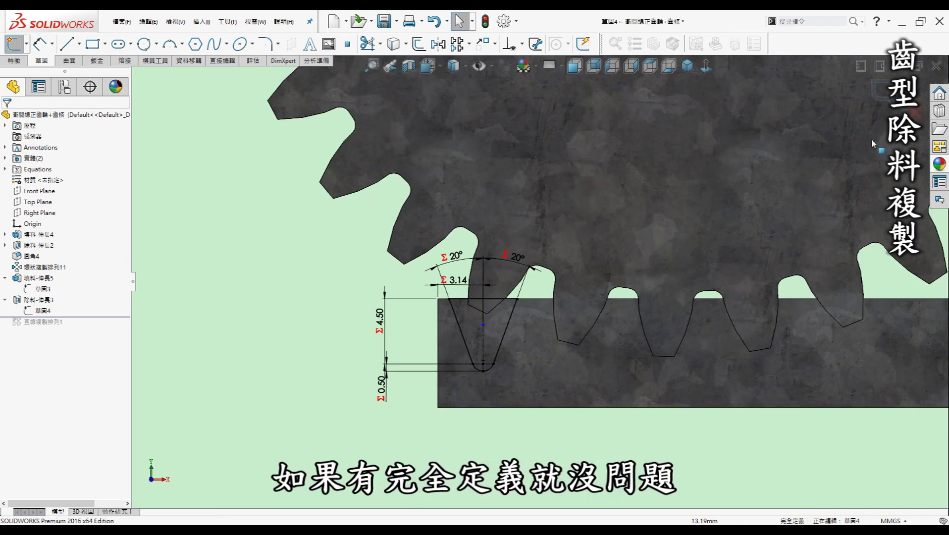
{"action": "left_click", "coordinate": [96, 303]}
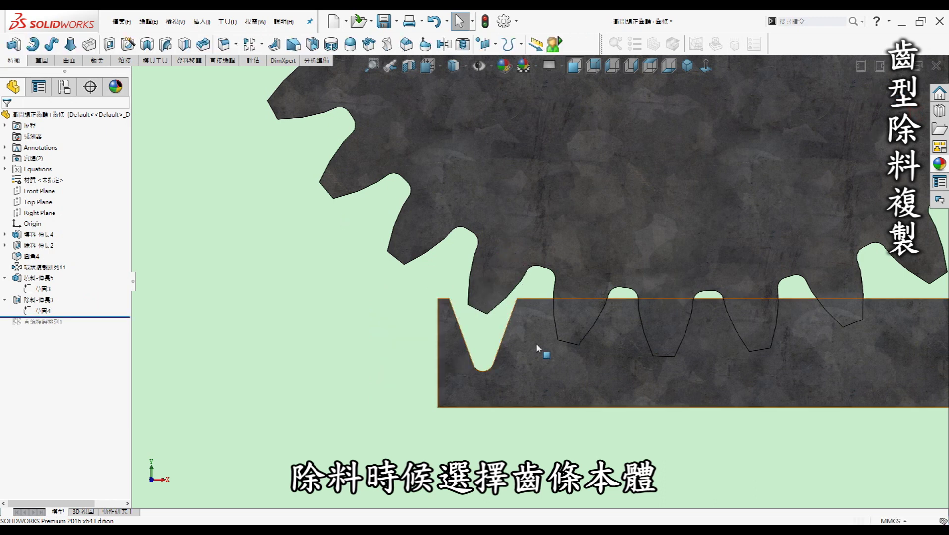
{"action": "left_click", "coordinate": [545, 371]}
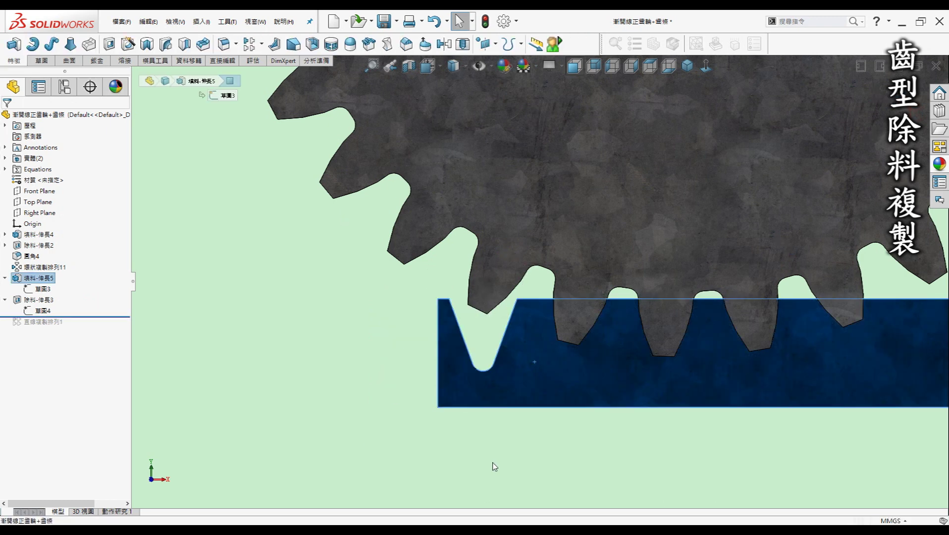
{"action": "left_click", "coordinate": [495, 467]}
Step: Roll the feature tree forward past LinearPattern1 to restore the rack's full row of teeth
{"action": "left_click_drag", "start_coordinate": [91, 316], "coordinate": [88, 327]}
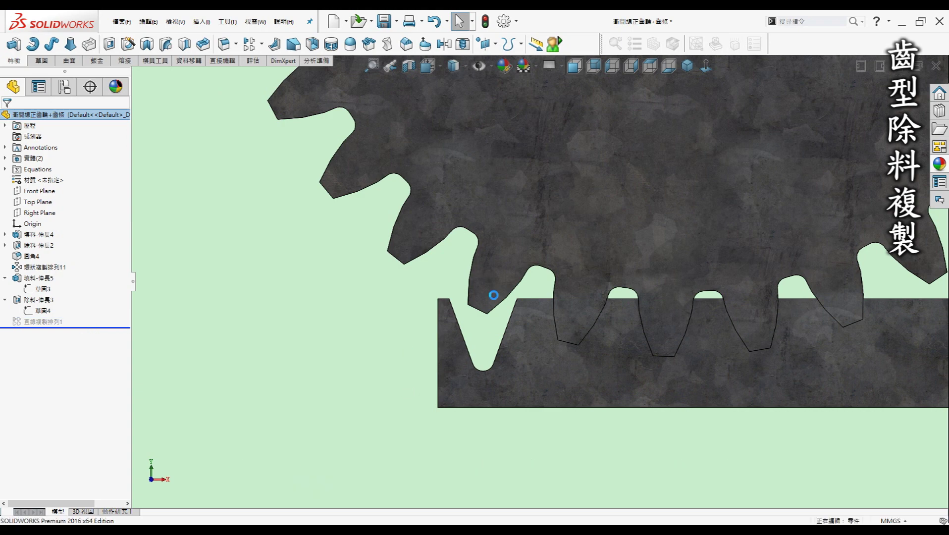
{"action": "scroll", "coordinate": [614, 276], "scroll_direction": "up", "scroll_amount": 1}
{"action": "scroll", "coordinate": [614, 277], "scroll_direction": "up", "scroll_amount": 4}
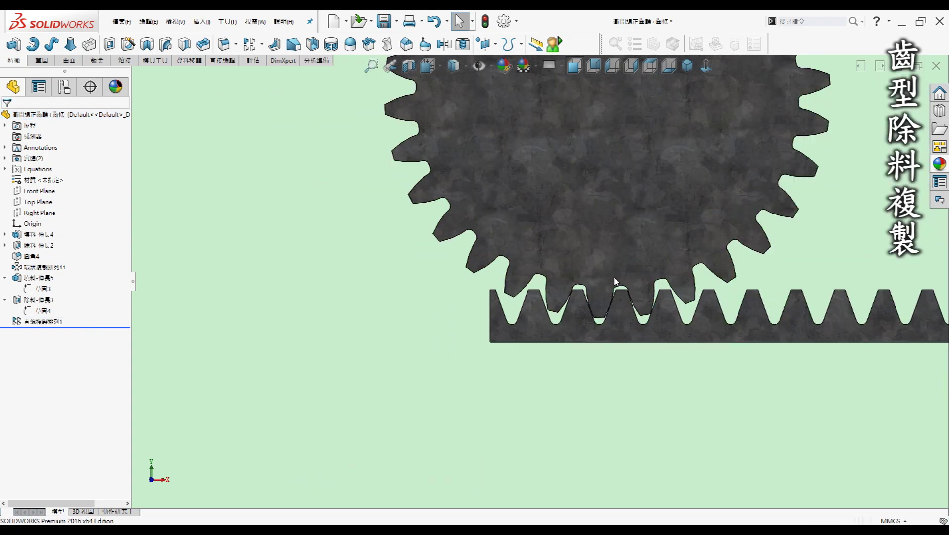
{"action": "scroll", "coordinate": [624, 260], "scroll_direction": "up", "scroll_amount": 1}
Step: Review and confirm the rack's LinearPattern1 settings
{"action": "left_click", "coordinate": [40, 321]}
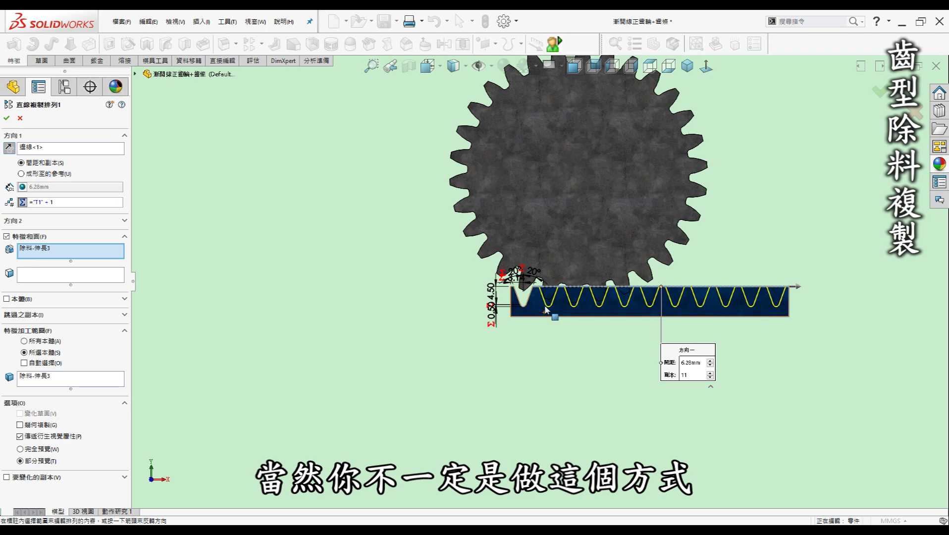
{"action": "scroll", "coordinate": [546, 312], "scroll_direction": "down", "scroll_amount": 2}
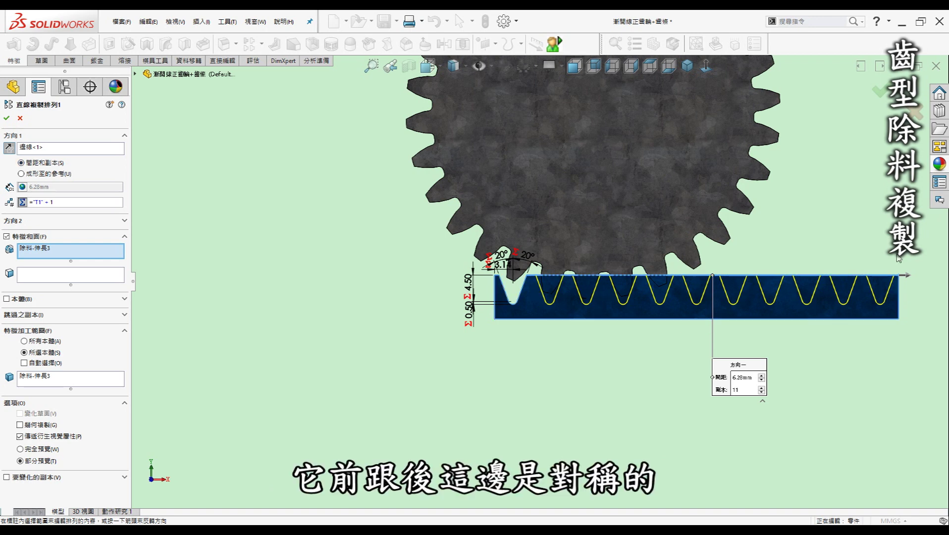
{"action": "left_click", "coordinate": [10, 117]}
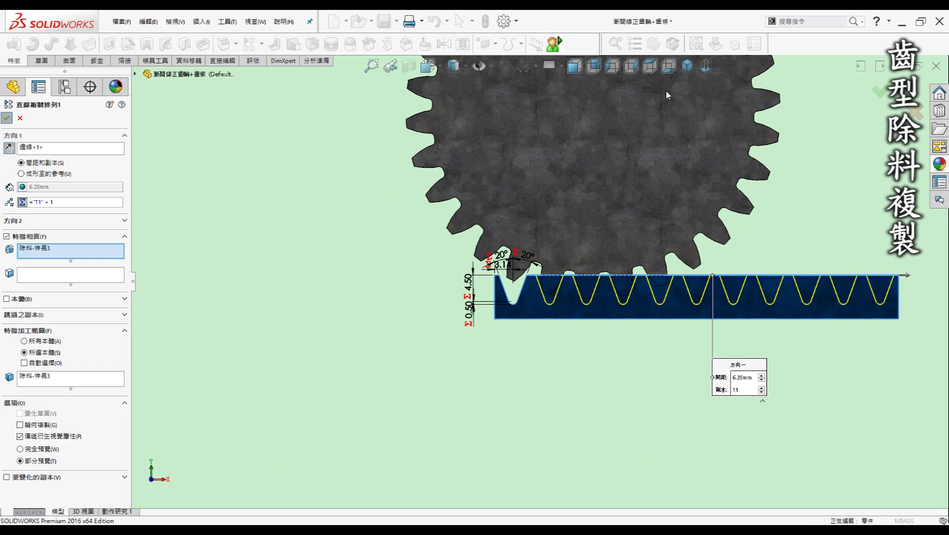
Step: In isometric view, show the hidden gear body 環狀複製排列11 from Solid Bodies
{"action": "left_click", "coordinate": [687, 65]}
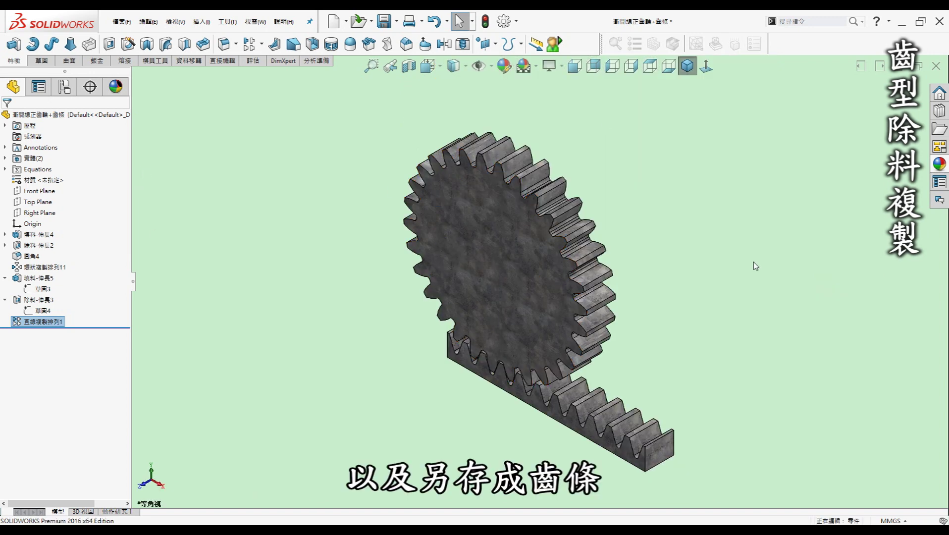
{"action": "left_click", "coordinate": [5, 158]}
{"action": "left_click", "coordinate": [72, 169]}
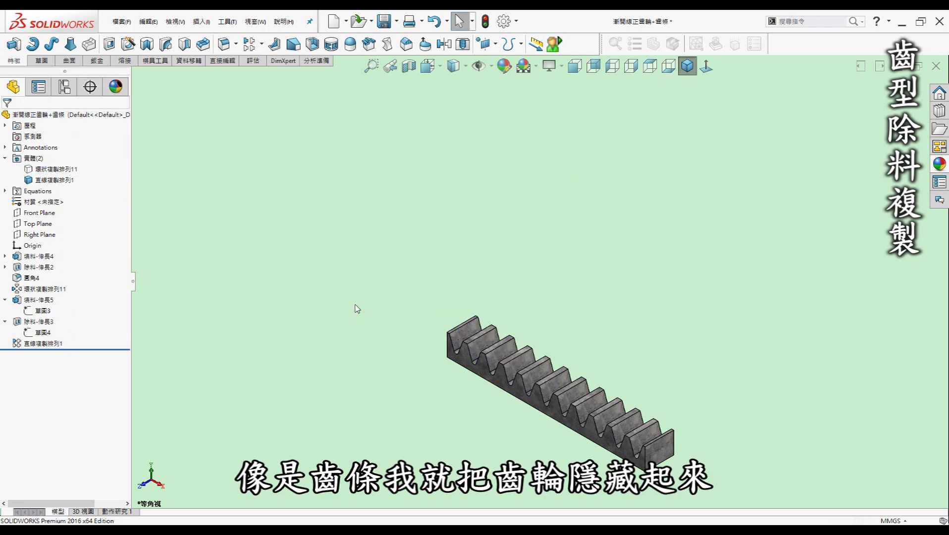
{"action": "left_click", "coordinate": [52, 169]}
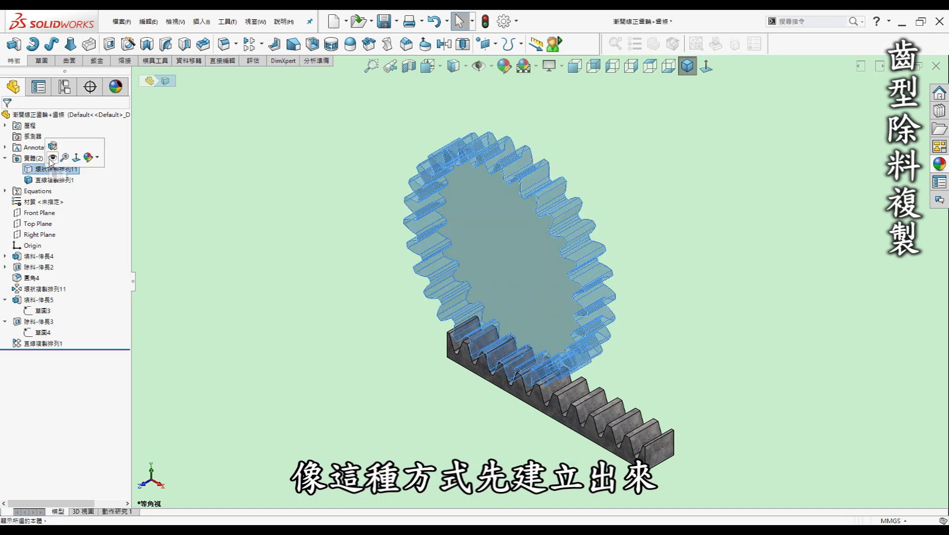
{"action": "left_click", "coordinate": [337, 250]}
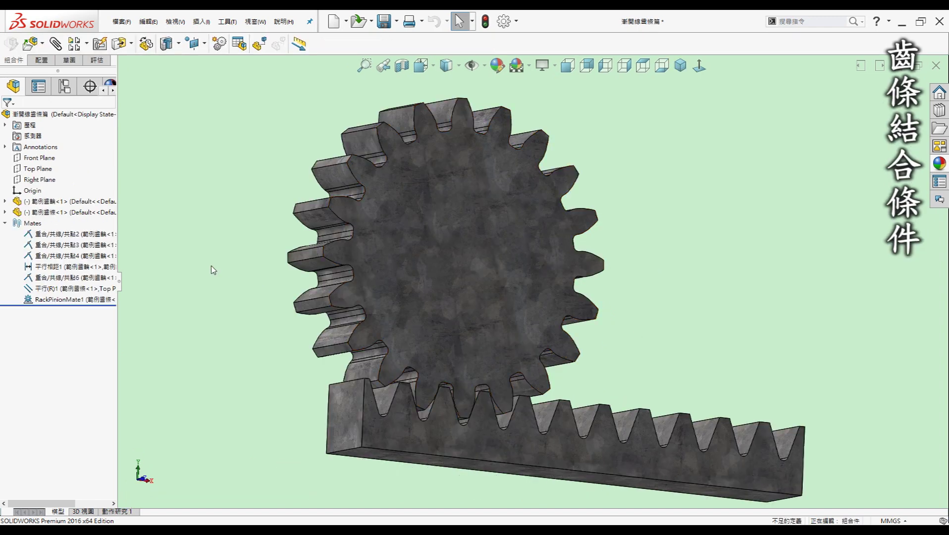
Step: Select the gear component 範例齒輪<1> and open it as a separate part
{"action": "left_click", "coordinate": [359, 232]}
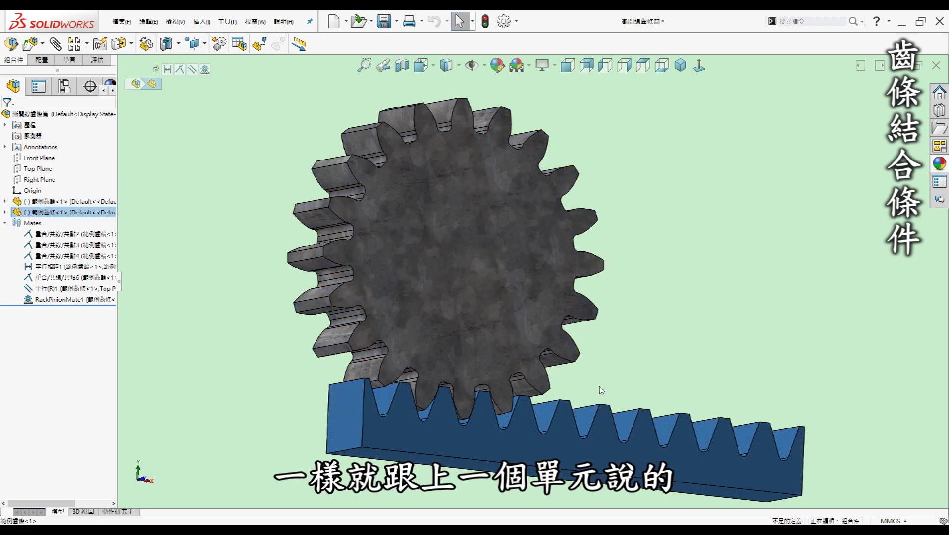
{"action": "left_click", "coordinate": [174, 233]}
{"action": "left_click", "coordinate": [89, 202]}
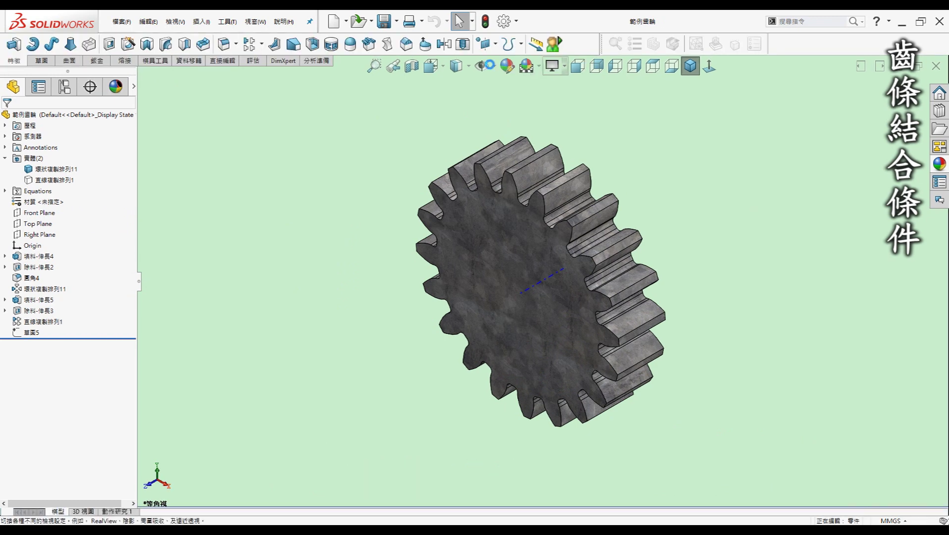
{"action": "left_click", "coordinate": [490, 68]}
{"action": "left_click", "coordinate": [483, 113]}
{"action": "left_click", "coordinate": [7, 137]}
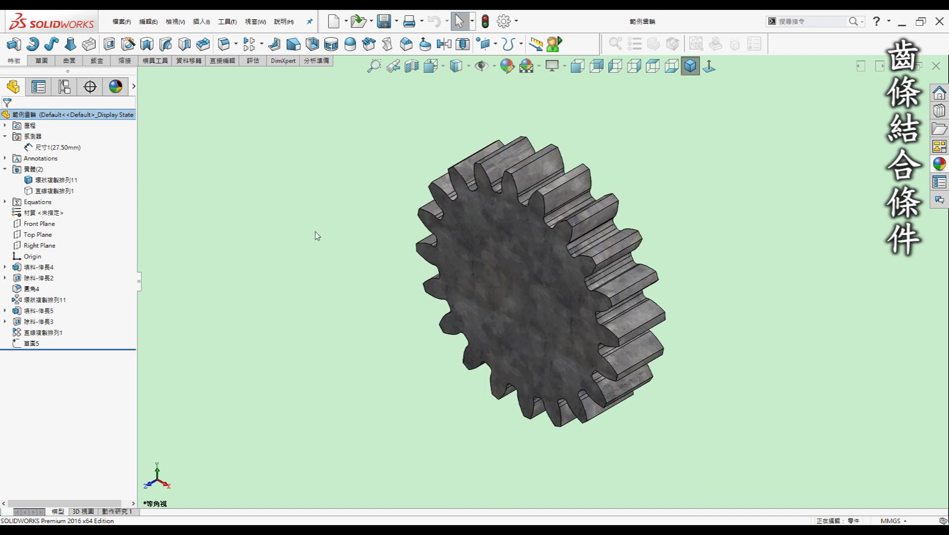
{"action": "left_click", "coordinate": [35, 311]}
{"action": "left_click", "coordinate": [5, 311]}
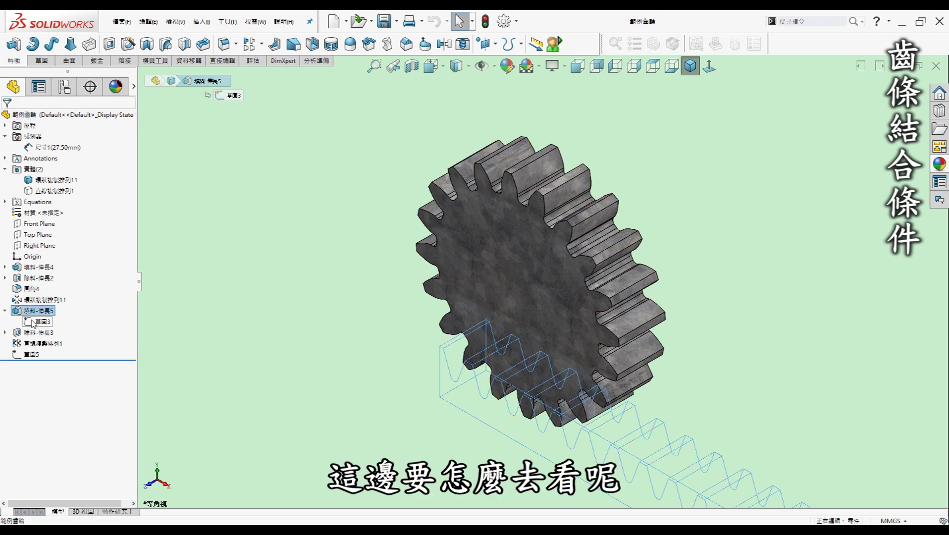
{"action": "left_click", "coordinate": [33, 322]}
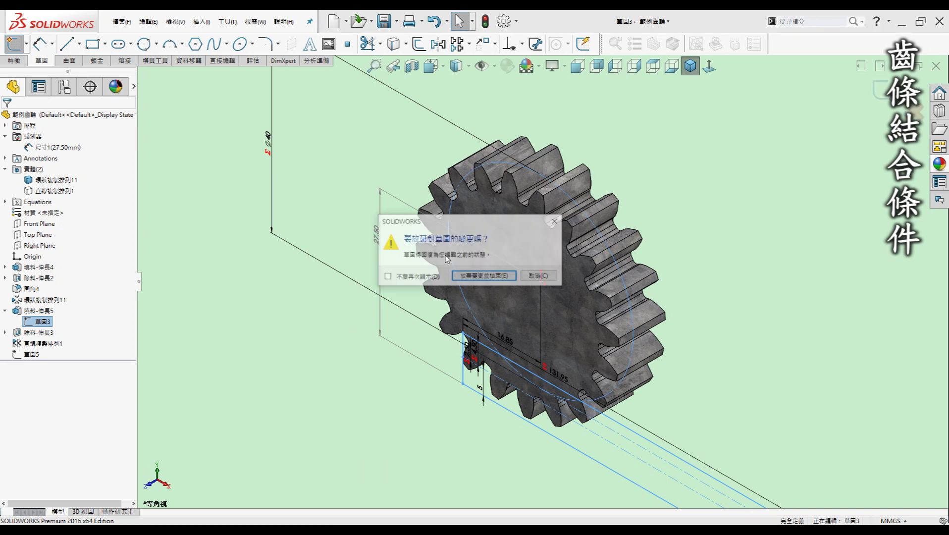
{"action": "left_click", "coordinate": [484, 272]}
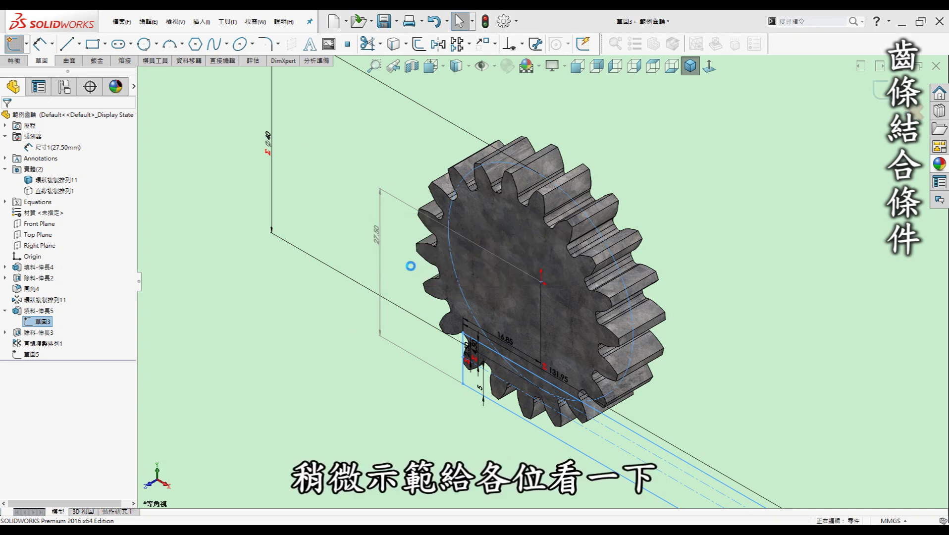
{"action": "right_click", "coordinate": [31, 137]}
{"action": "left_click", "coordinate": [64, 144]}
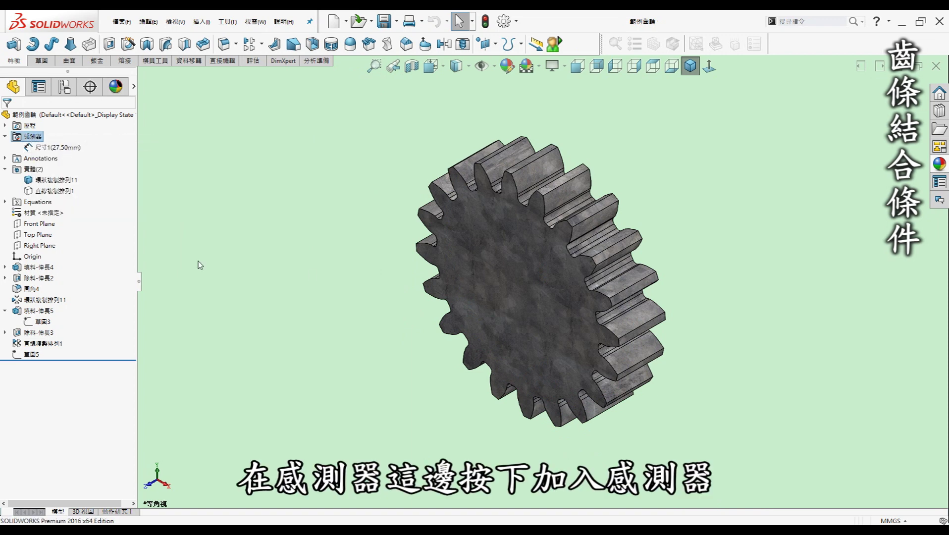
Step: Add a dimension sensor monitoring the 27.50 mm dimension D7@草圖3
{"action": "left_click", "coordinate": [73, 147]}
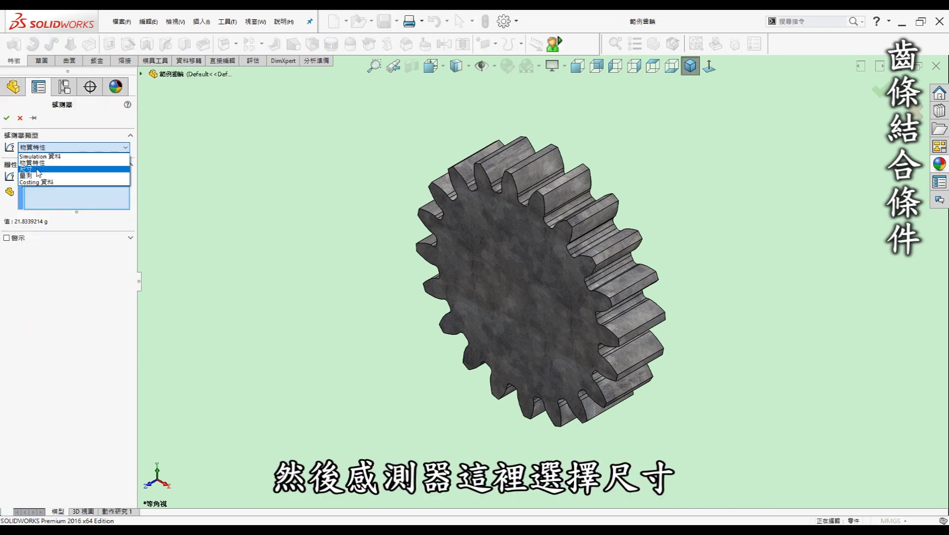
{"action": "left_click", "coordinate": [49, 176]}
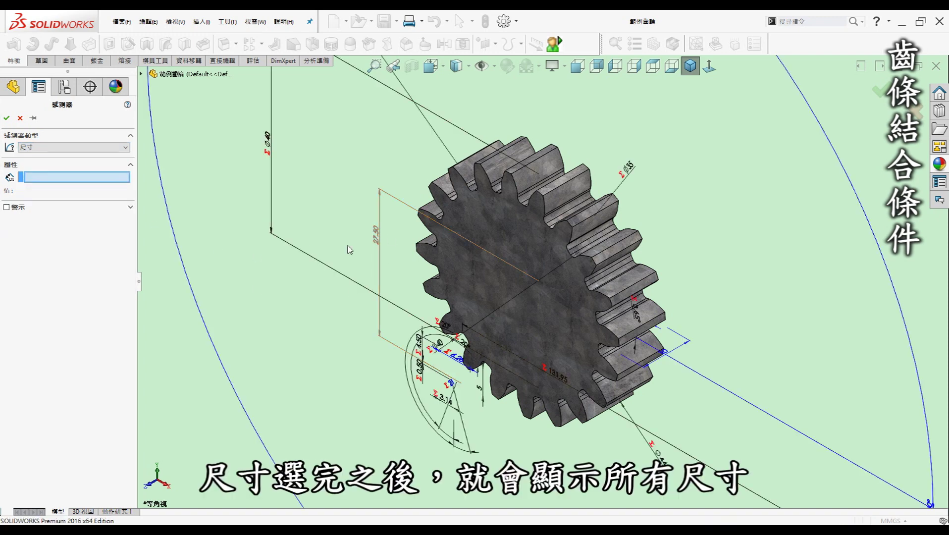
{"action": "left_click", "coordinate": [378, 248]}
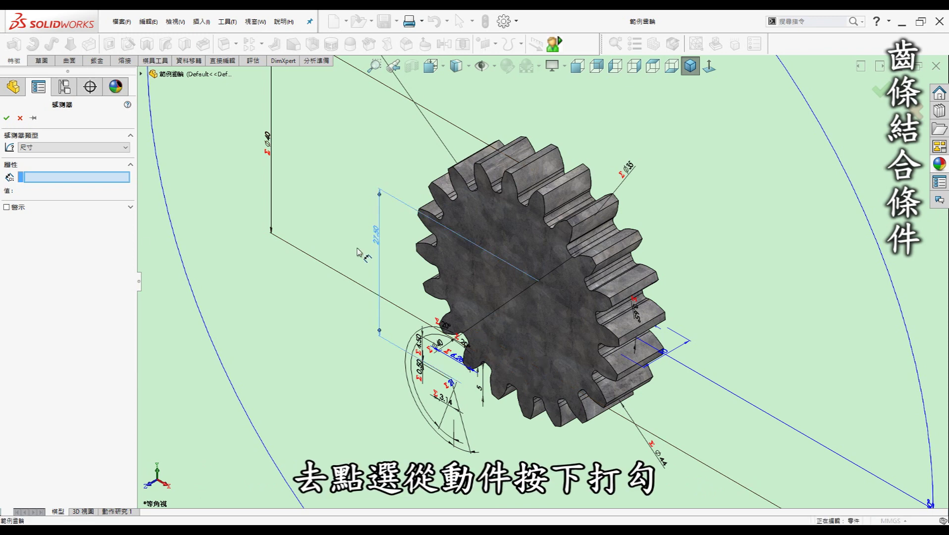
{"action": "left_click", "coordinate": [7, 118]}
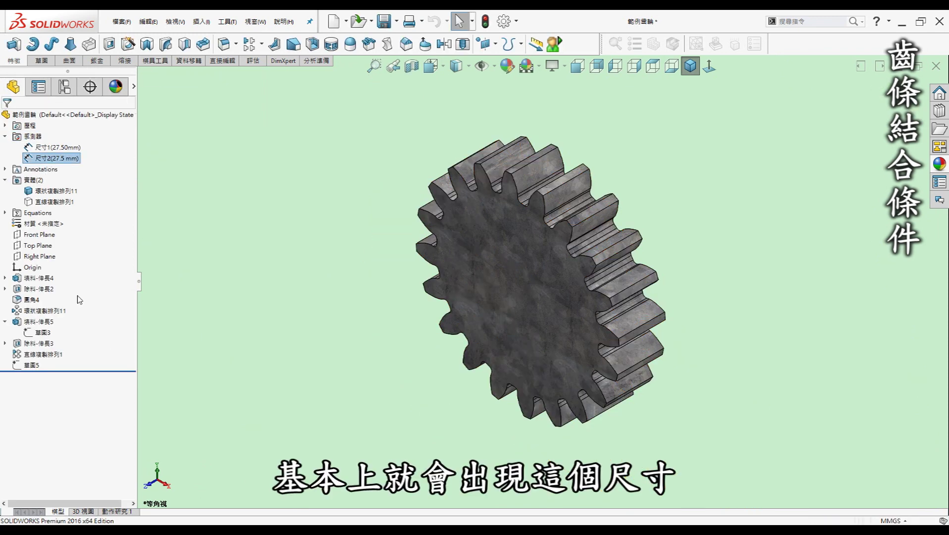
{"action": "left_click", "coordinate": [333, 195]}
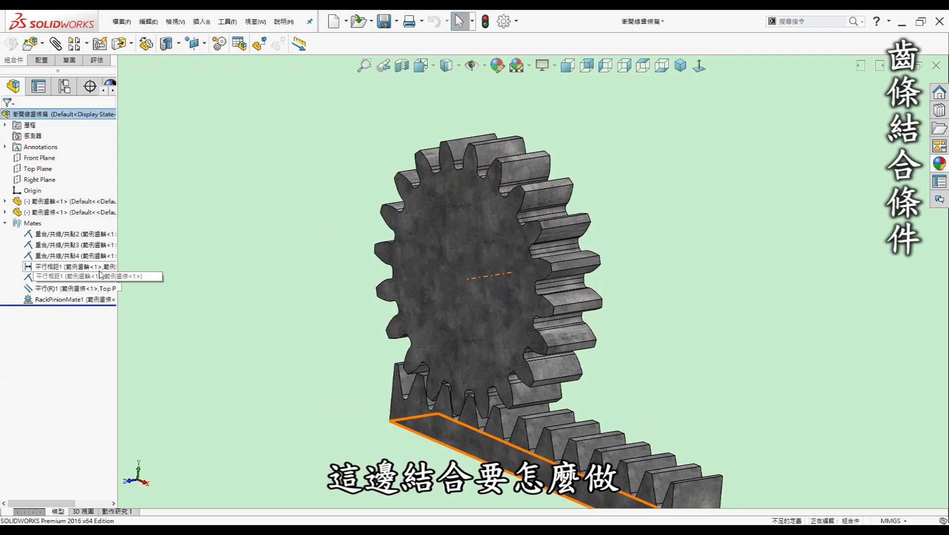
Step: Turn on View Temporary Axes, orbit toward the gear, and select its center axis
{"action": "left_click", "coordinate": [485, 67]}
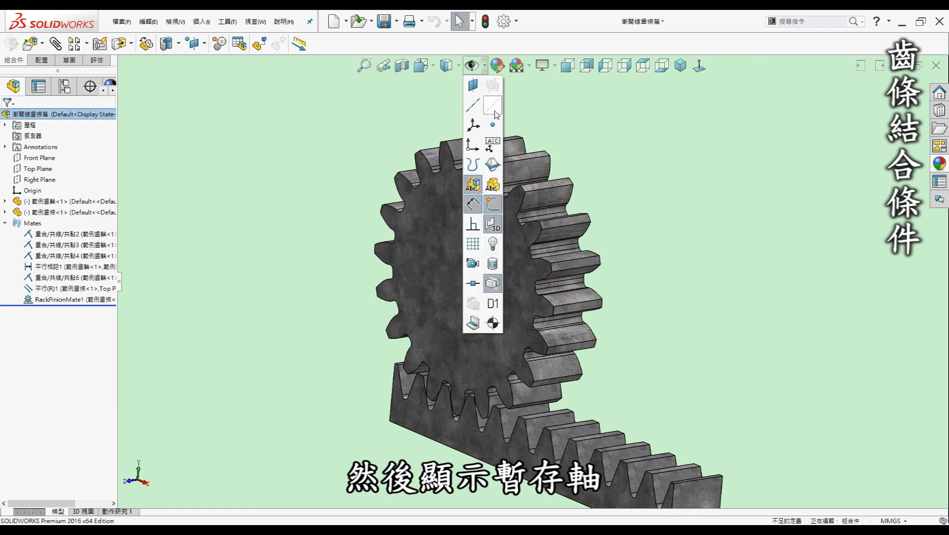
{"action": "left_click", "coordinate": [494, 113]}
{"action": "mouse_move", "coordinate": [302, 191]}
{"action": "middle_mouse_down"}
{"action": "mouse_move", "coordinate": [283, 208]}
{"action": "mouse_move", "coordinate": [317, 213]}
{"action": "middle_mouse_up"}
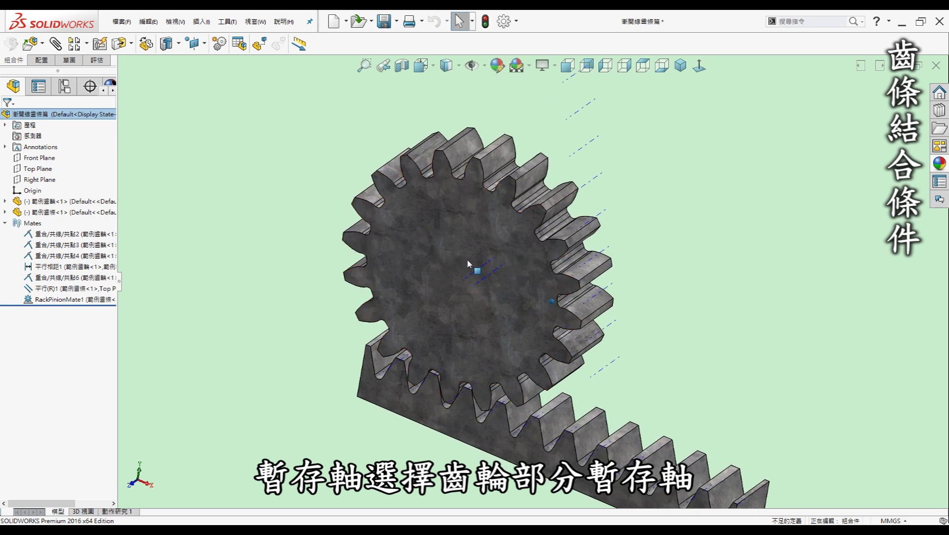
{"action": "left_click", "coordinate": [482, 272]}
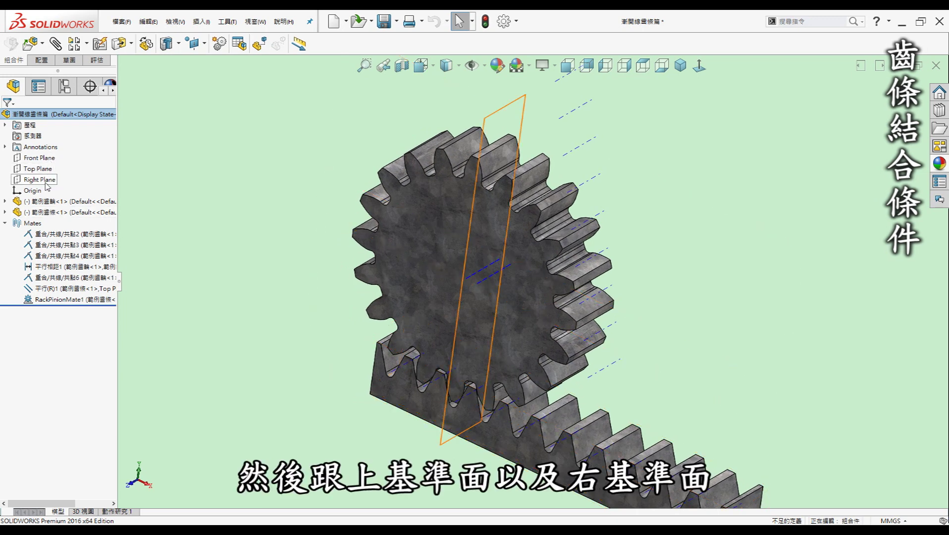
Step: Inspect mate 4's references and drag the gear to test it rolling along the rack
{"action": "left_click", "coordinate": [74, 256]}
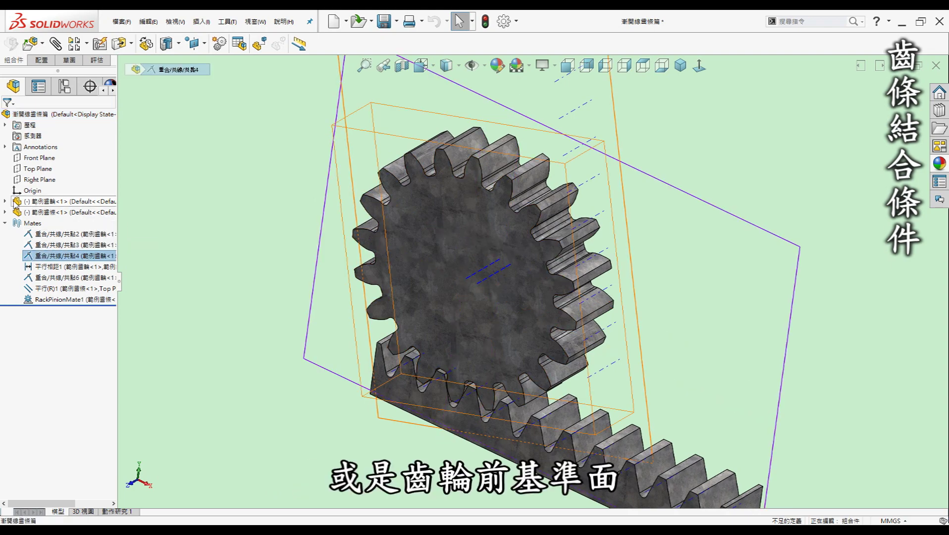
{"action": "left_click", "coordinate": [6, 201]}
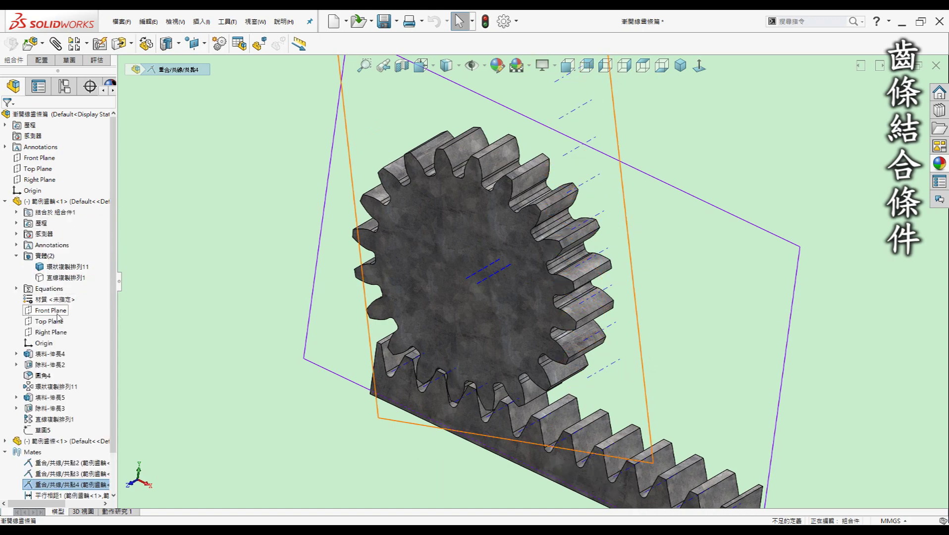
{"action": "left_click", "coordinate": [6, 202]}
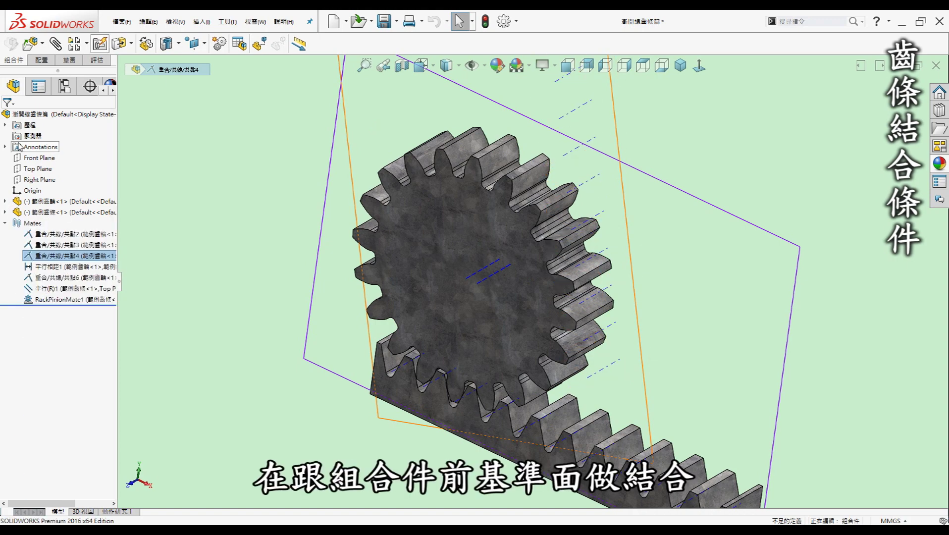
{"action": "left_click", "coordinate": [75, 310]}
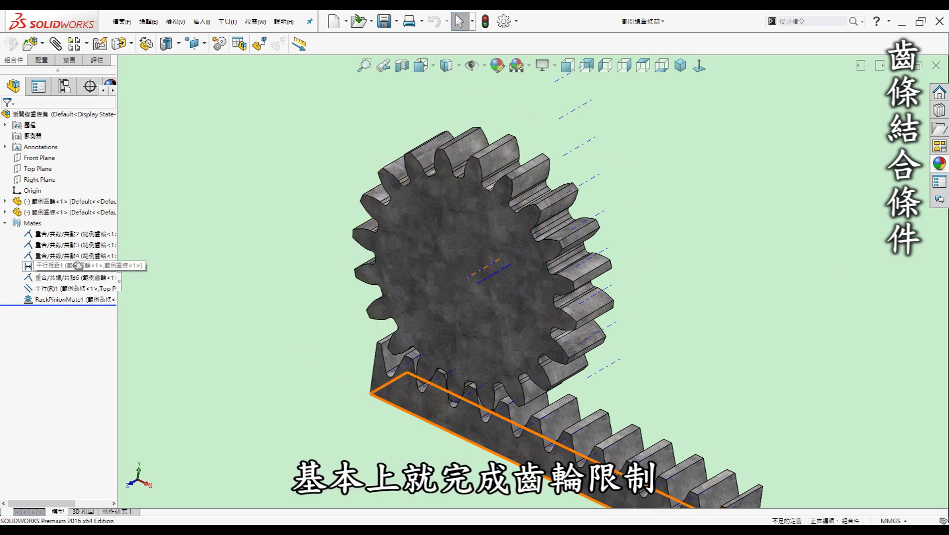
{"action": "left_click_drag", "start_coordinate": [457, 309], "coordinate": [494, 253]}
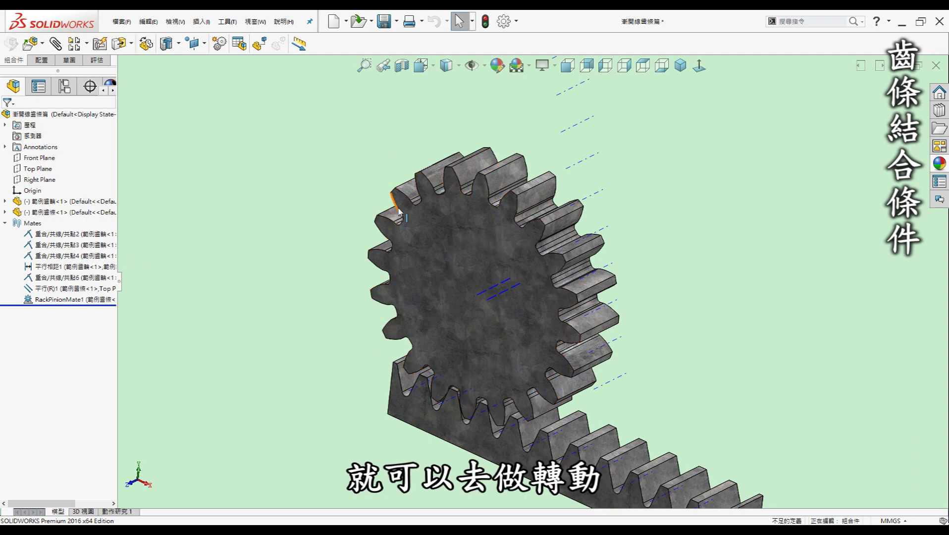
{"action": "mouse_move", "coordinate": [478, 235]}
{"action": "left_mouse_down"}
{"action": "mouse_move", "coordinate": [482, 256]}
{"action": "mouse_move", "coordinate": [471, 229]}
{"action": "left_mouse_up"}
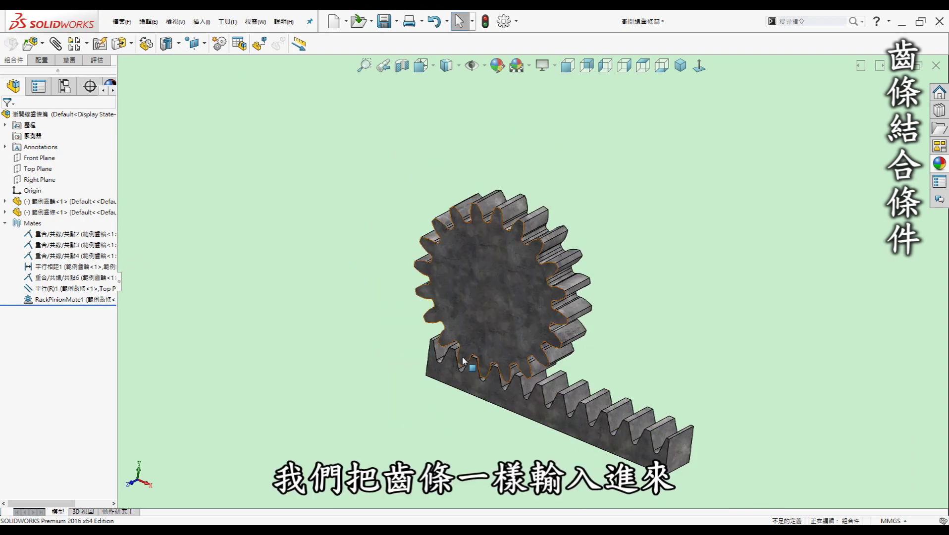
Step: Edit the 平行相距1 distance mate at 27.50 mm and confirm it
{"action": "left_click", "coordinate": [86, 268]}
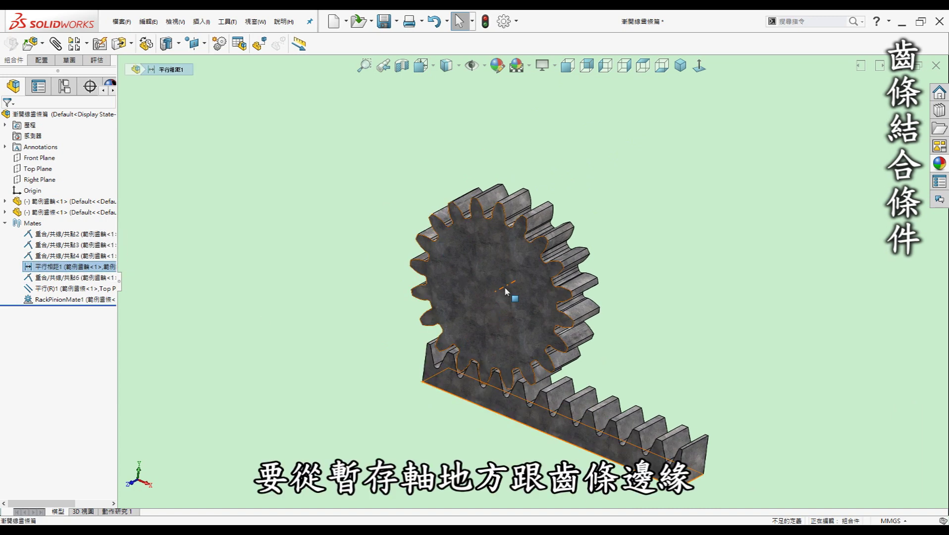
{"action": "right_click", "coordinate": [67, 267]}
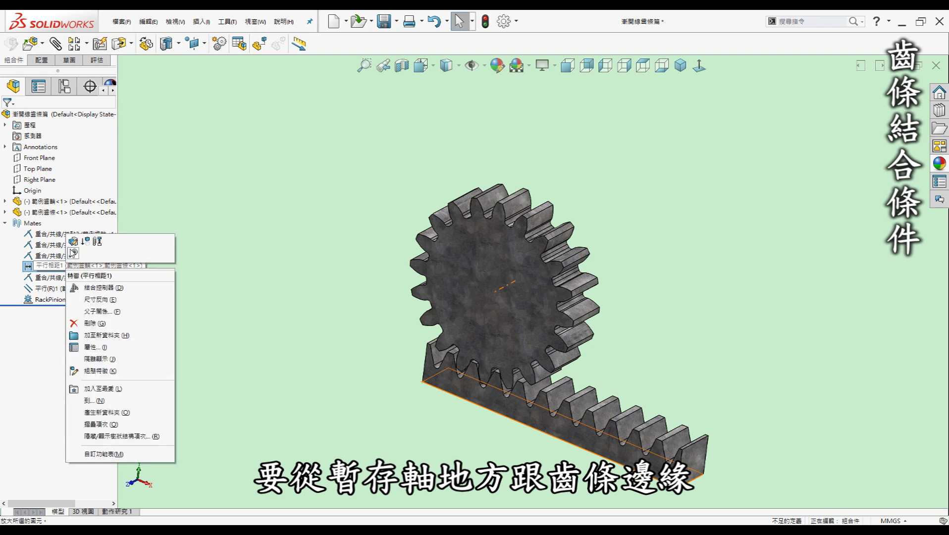
{"action": "left_click", "coordinate": [613, 439]}
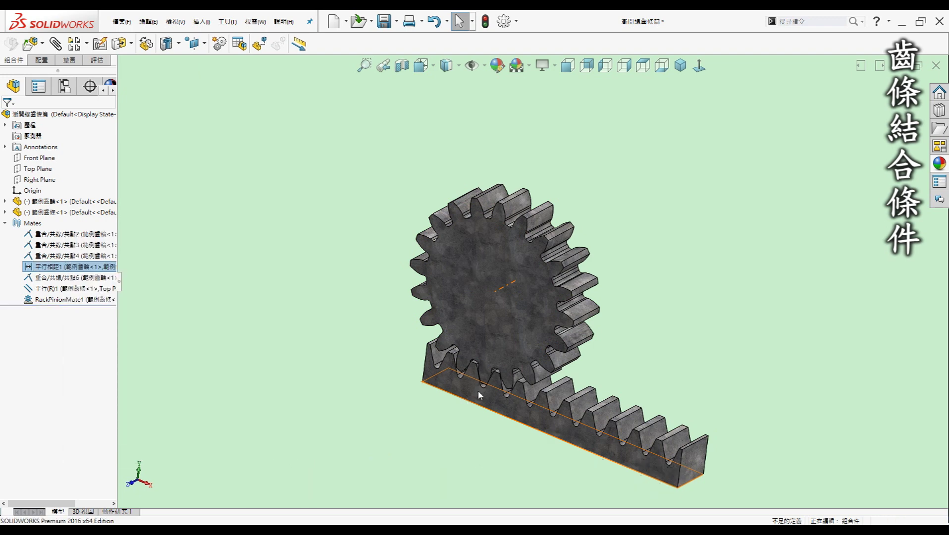
{"action": "double_click", "coordinate": [539, 419]}
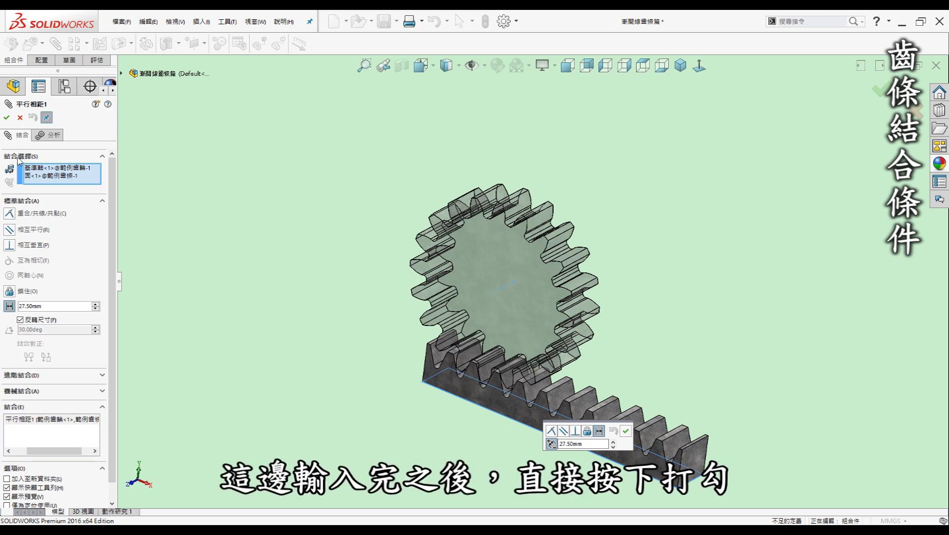
{"action": "left_click", "coordinate": [16, 120]}
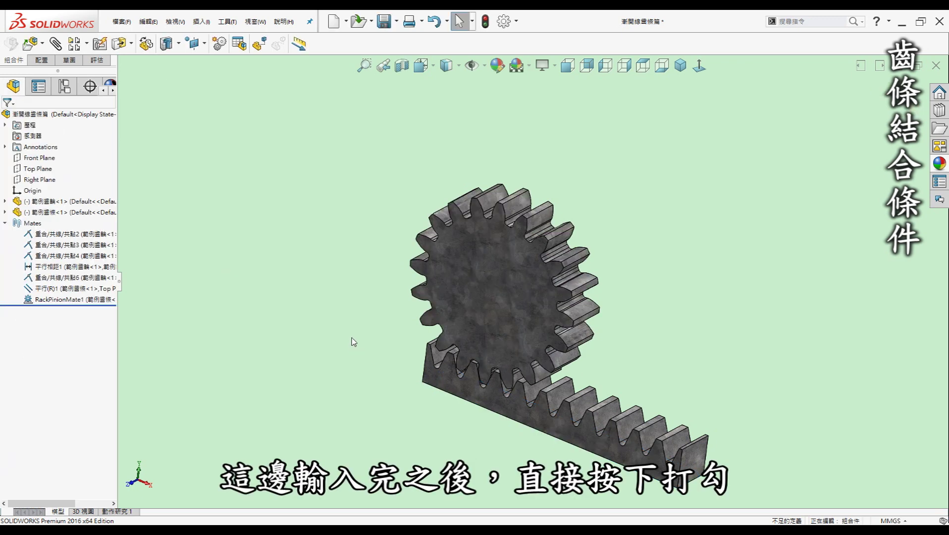
Step: Inspect the coincident mate, turning the view to see gear and rack edge-on
{"action": "left_click", "coordinate": [71, 278]}
{"action": "key", "text": "Left"}
{"action": "key", "text": "Left"}
{"action": "key", "text": "Left"}
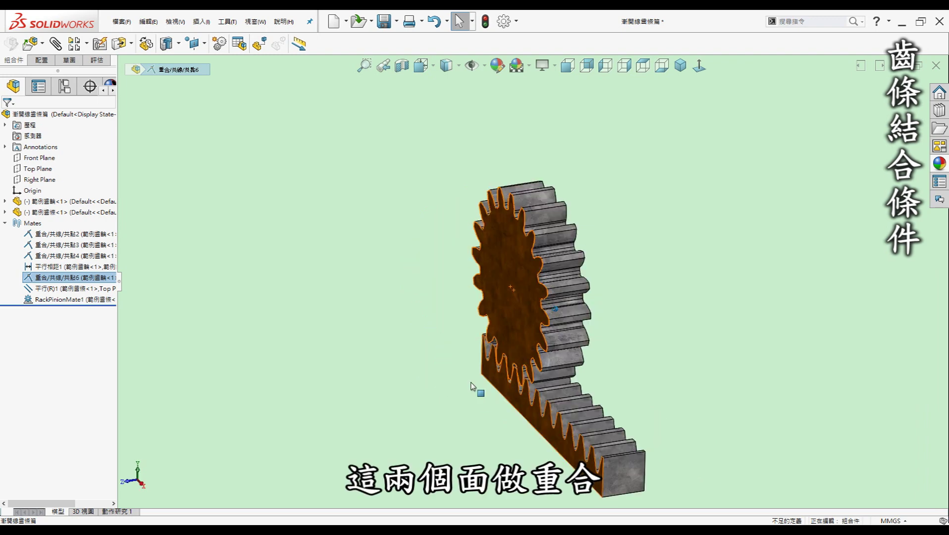
{"action": "key", "text": "Left"}
{"action": "key", "text": "Left"}
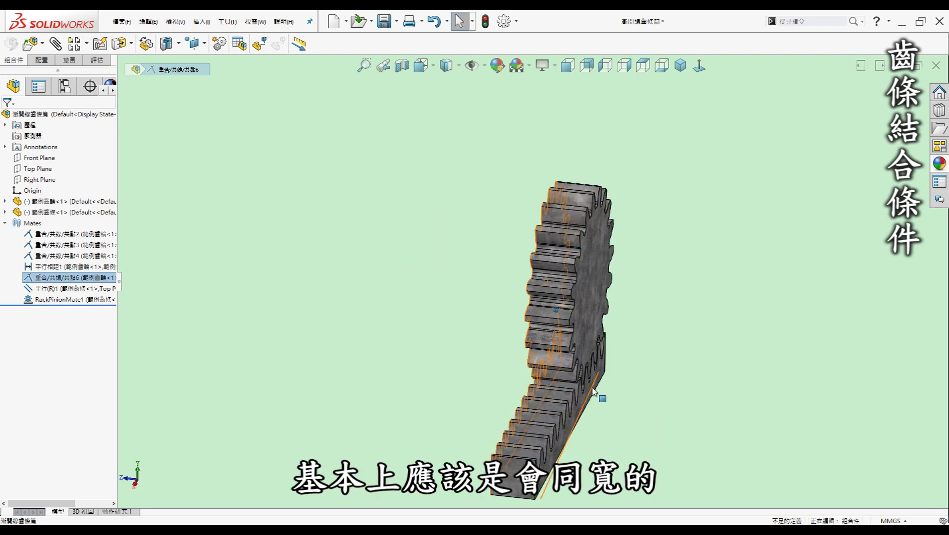
{"action": "key", "text": "Left"}
{"action": "key", "text": "Left"}
{"action": "key", "text": "Left"}
Step: Review the Top Plane parallel mate and RackPinionMate1, then open the gear component
{"action": "left_click", "coordinate": [74, 289]}
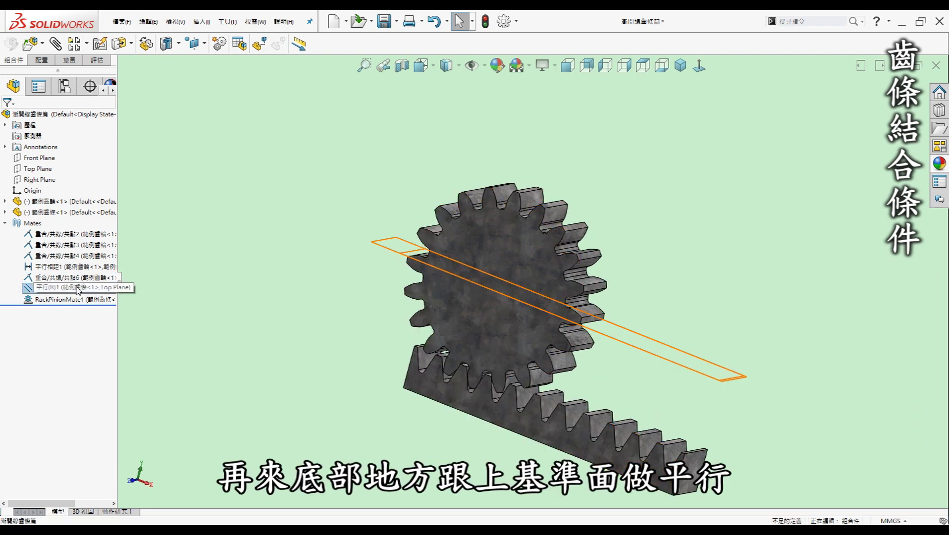
{"action": "middle_click_drag", "start_coordinate": [623, 397], "coordinate": [356, 342]}
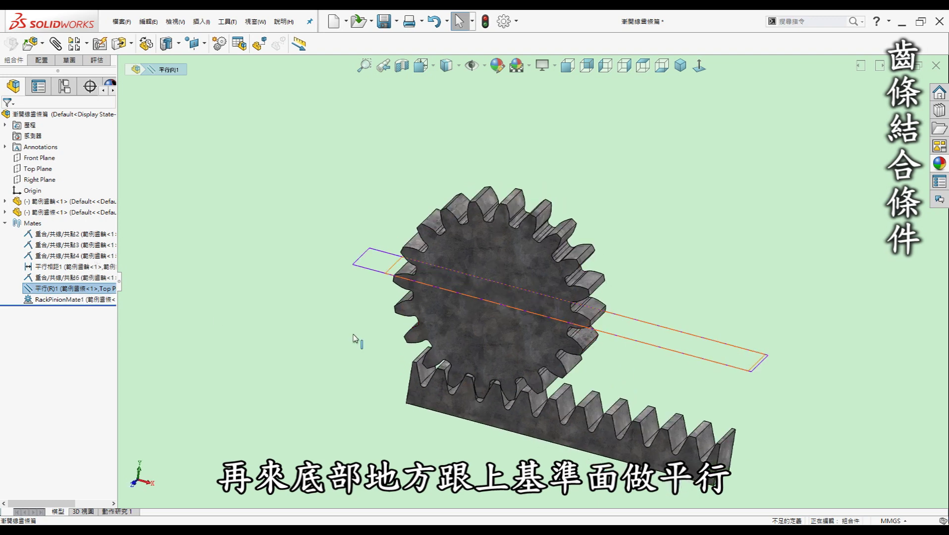
{"action": "left_click", "coordinate": [311, 346]}
{"action": "key", "text": "Down"}
{"action": "key", "text": "Down"}
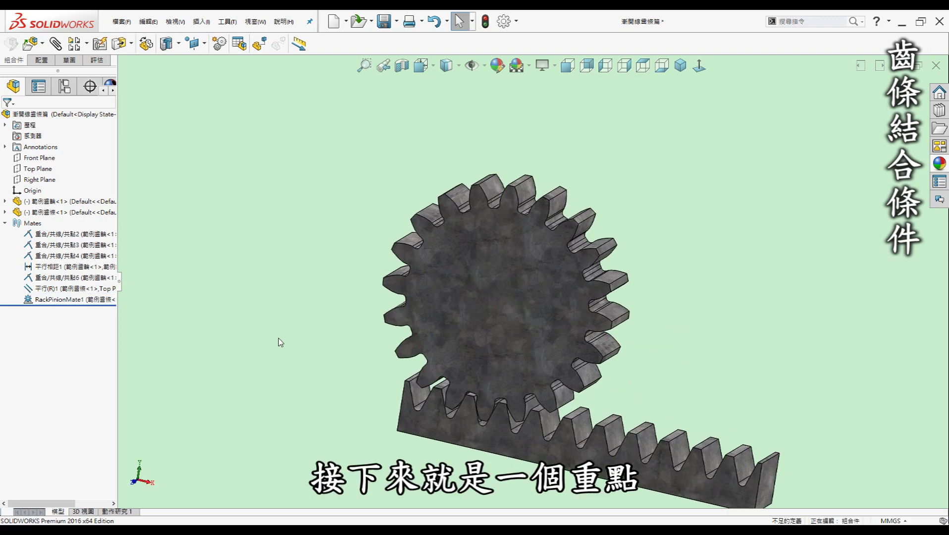
{"action": "left_click", "coordinate": [60, 299]}
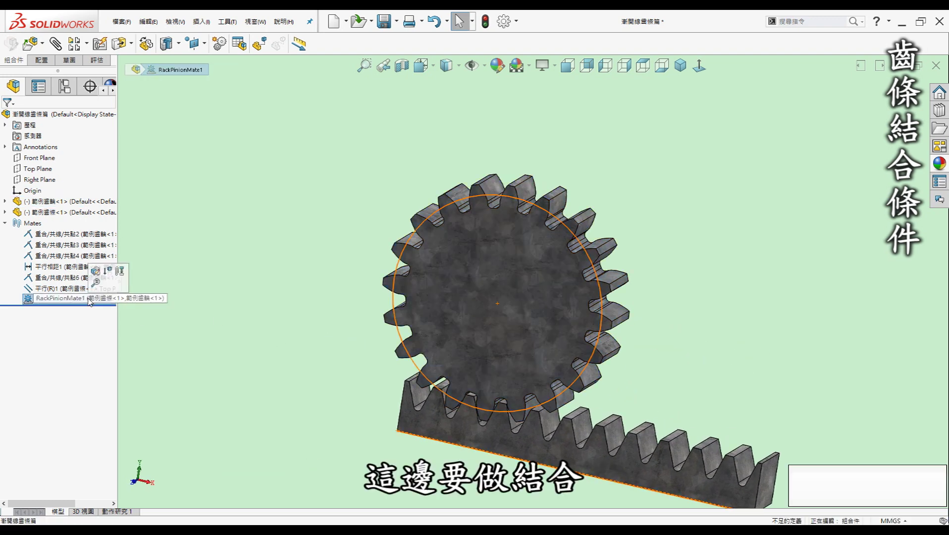
{"action": "left_click", "coordinate": [51, 201]}
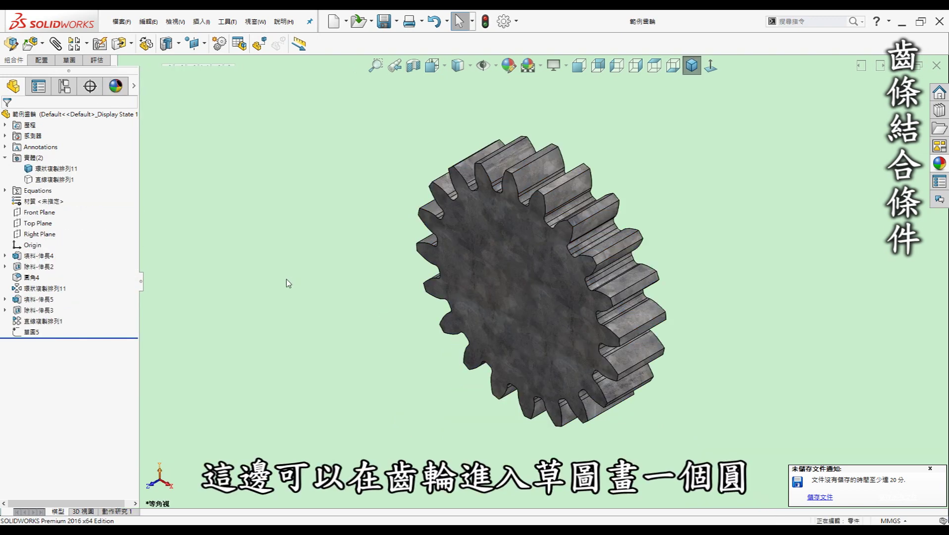
Step: Check the gear's Sketch5 pitch circle, then return to the assembly and edit RackPinionMate1
{"action": "left_click", "coordinate": [31, 332]}
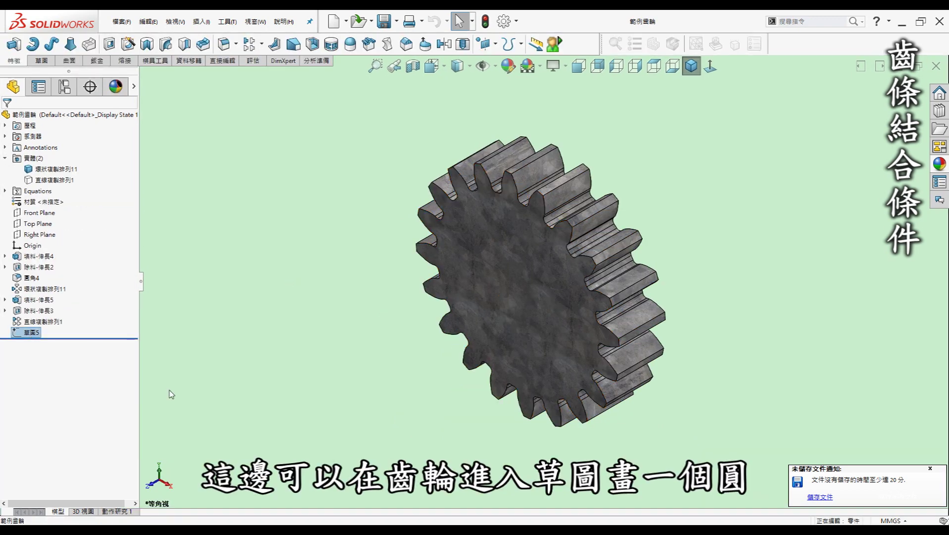
{"action": "left_click", "coordinate": [714, 239]}
{"action": "left_click", "coordinate": [936, 67]}
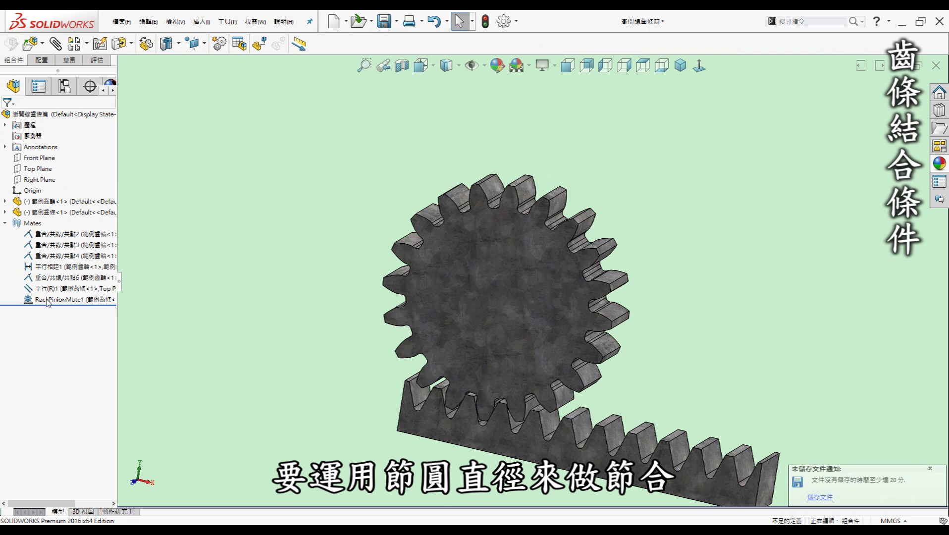
{"action": "left_click", "coordinate": [50, 299]}
{"action": "left_click", "coordinate": [54, 272]}
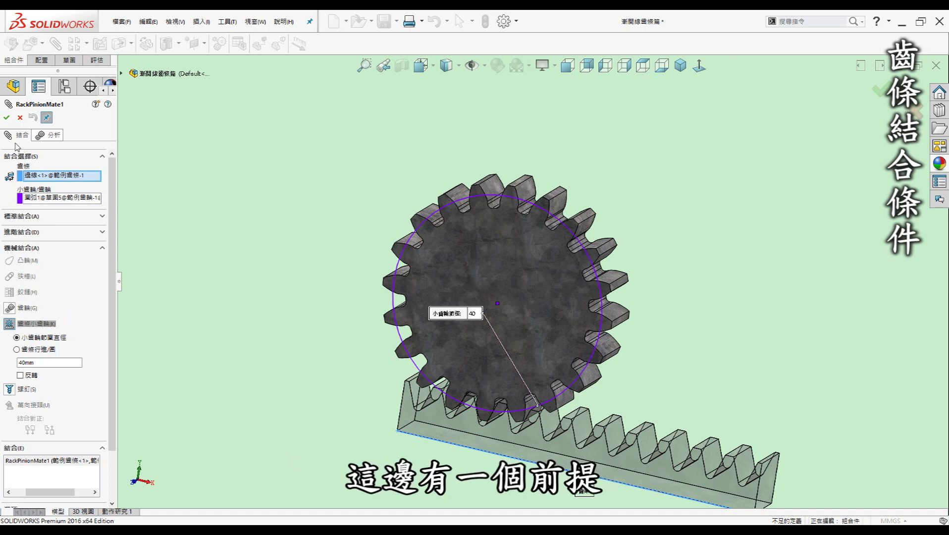
Step: Close the mate editor and, in Front view, slide the rack until its teeth mesh with the gear
{"action": "left_click", "coordinate": [19, 119]}
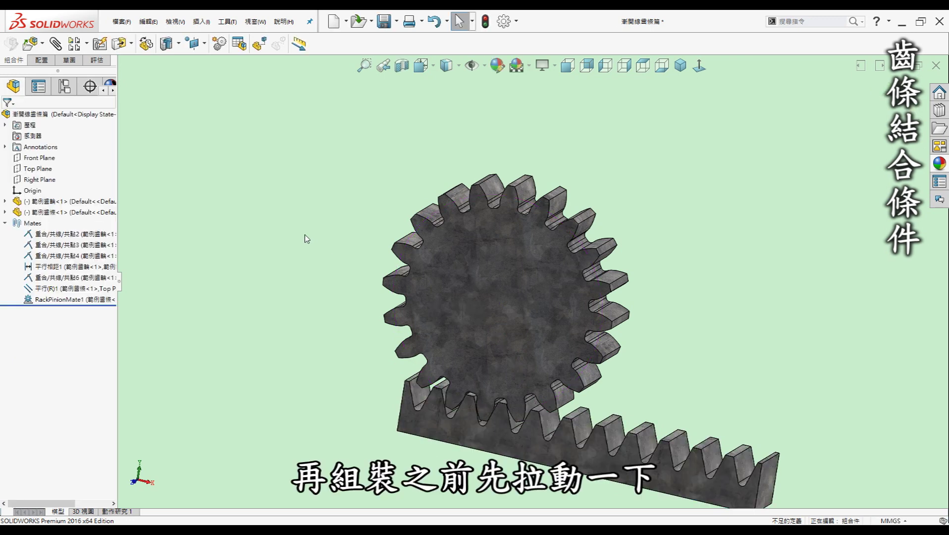
{"action": "key", "text": "ctrl+1"}
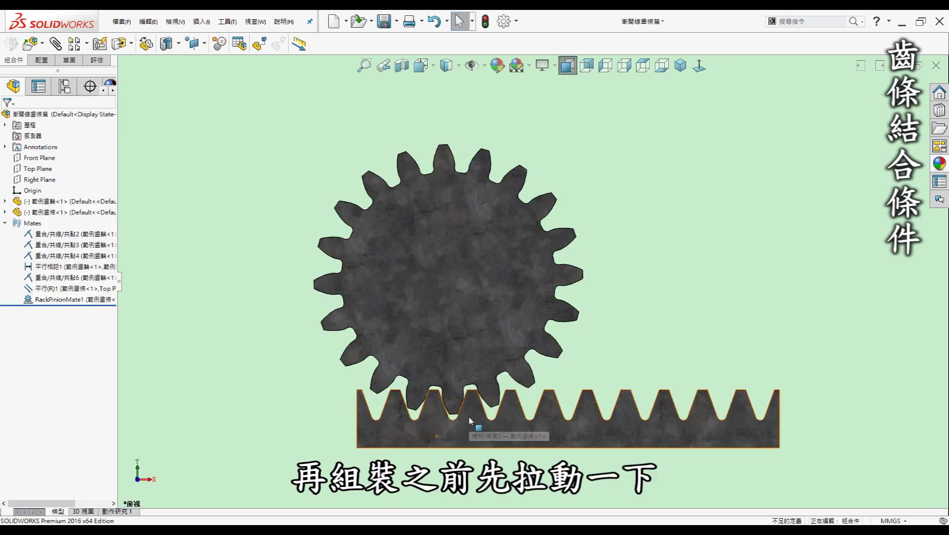
{"action": "left_click", "coordinate": [456, 420]}
{"action": "left_click_drag", "start_coordinate": [456, 420], "coordinate": [468, 396]}
Step: Zoom to check the meshing, then reopen RackPinionMate1 to verify its 40 mm pitch diameter
{"action": "scroll", "coordinate": [468, 396], "scroll_direction": "down", "scroll_amount": 3}
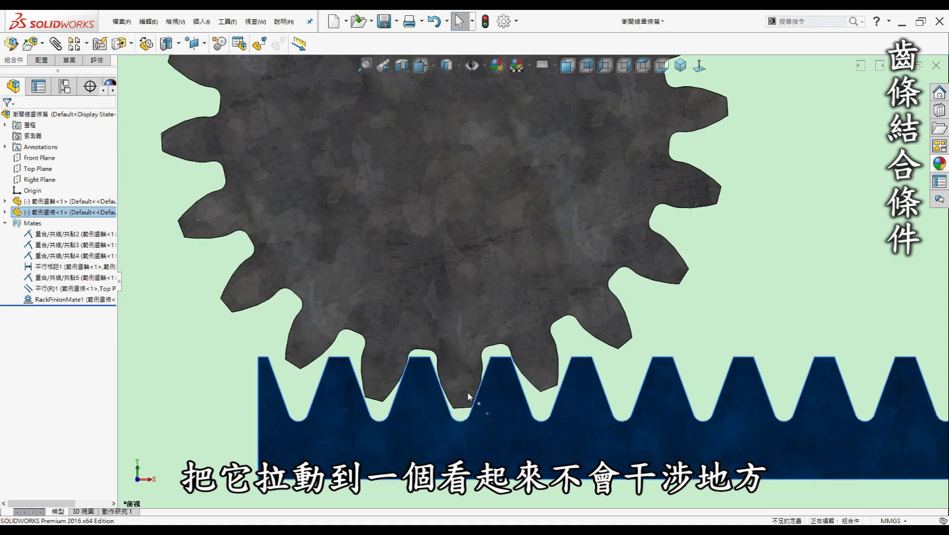
{"action": "scroll", "coordinate": [469, 396], "scroll_direction": "down", "scroll_amount": 3}
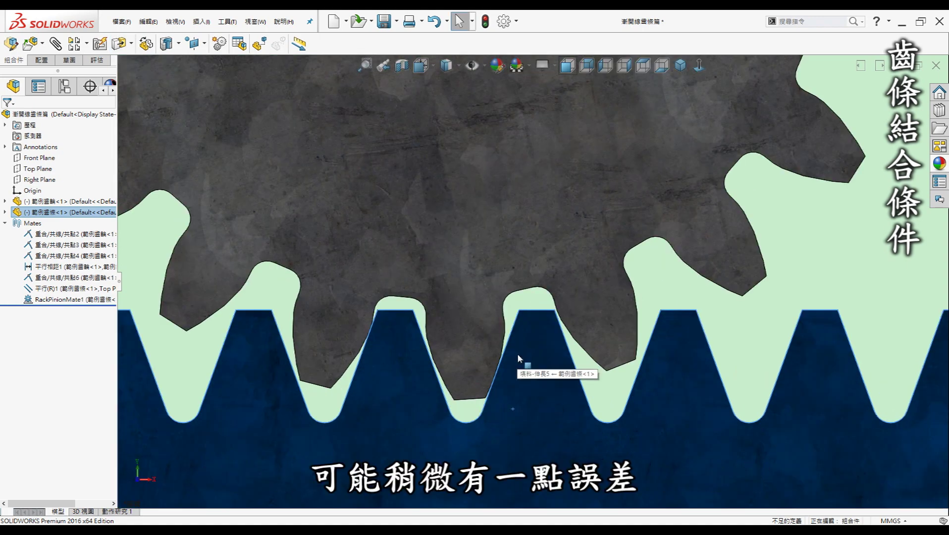
{"action": "scroll", "coordinate": [534, 365], "scroll_direction": "up", "scroll_amount": 3}
{"action": "scroll", "coordinate": [531, 357], "scroll_direction": "up", "scroll_amount": 2}
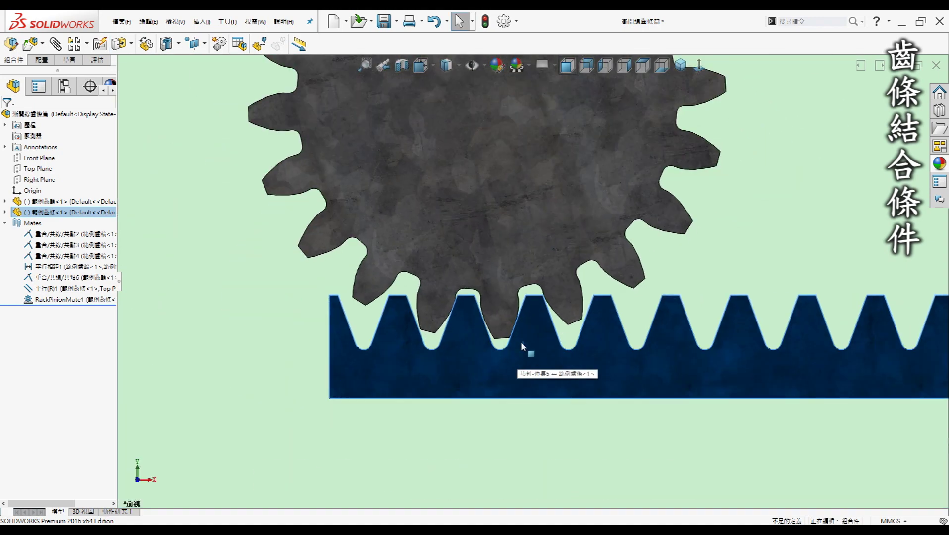
{"action": "scroll", "coordinate": [520, 318], "scroll_direction": "down", "scroll_amount": 4}
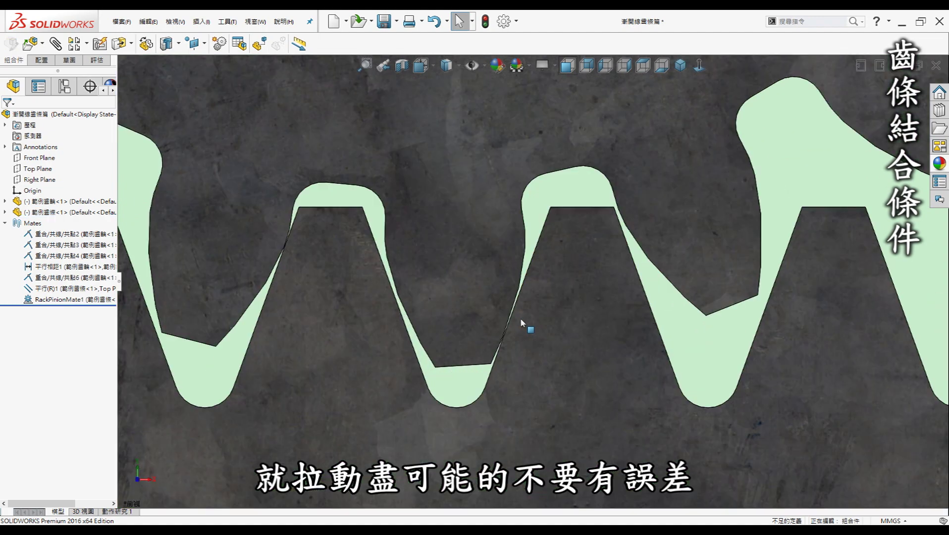
{"action": "scroll", "coordinate": [507, 317], "scroll_direction": "down", "scroll_amount": 1}
{"action": "scroll", "coordinate": [507, 317], "scroll_direction": "up", "scroll_amount": 3}
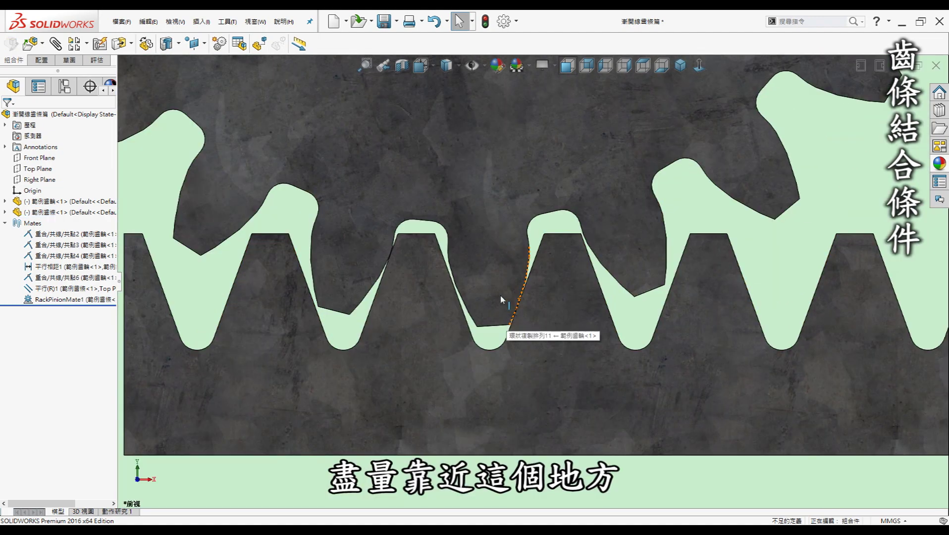
{"action": "scroll", "coordinate": [539, 275], "scroll_direction": "up", "scroll_amount": 2}
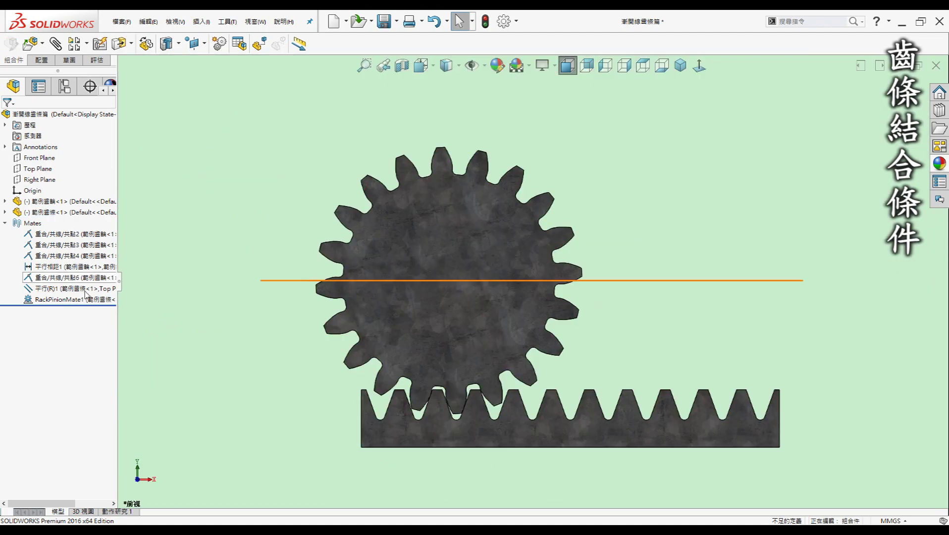
{"action": "left_click", "coordinate": [84, 299]}
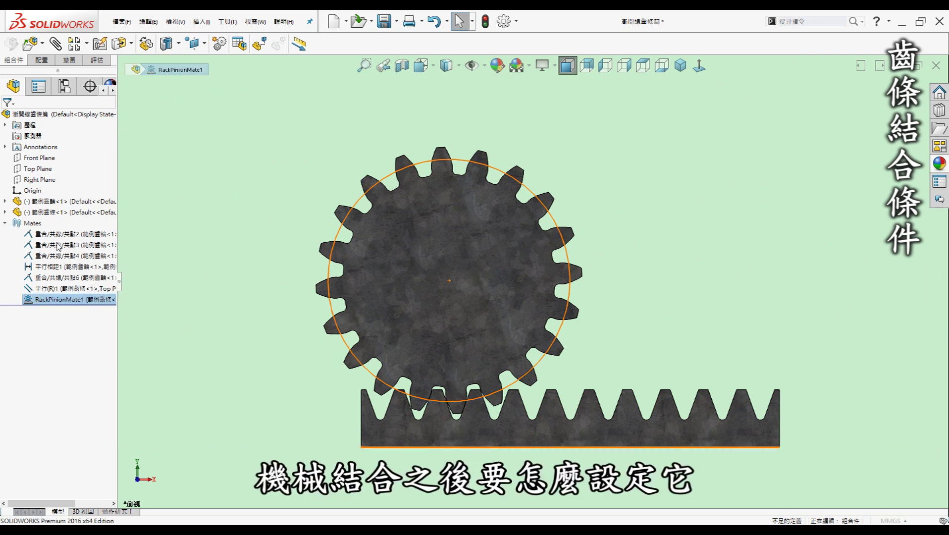
{"action": "double_click", "coordinate": [59, 298]}
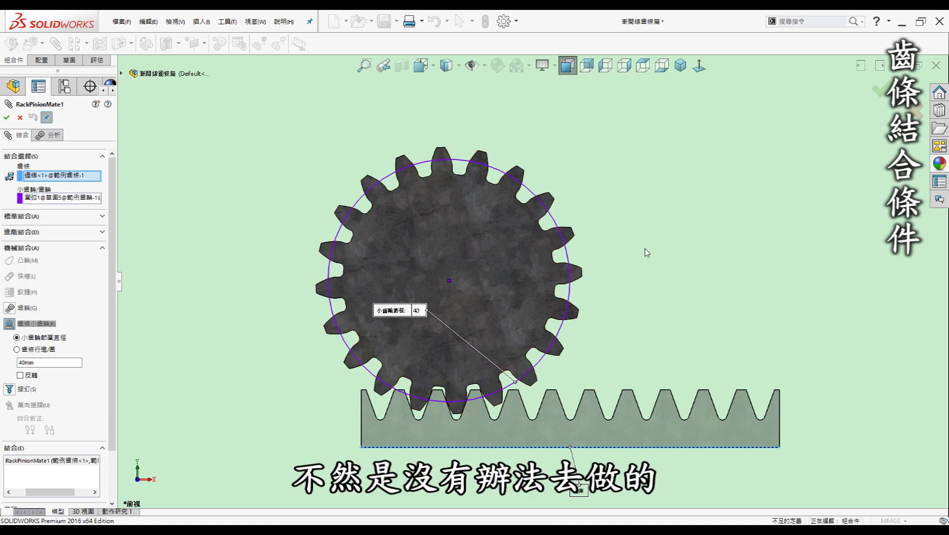
Step: Accept RackPinionMate1 with its 40 mm pinion pitch diameter, viewed from a tilted 3D angle
{"action": "middle_click_drag", "start_coordinate": [650, 251], "coordinate": [619, 267]}
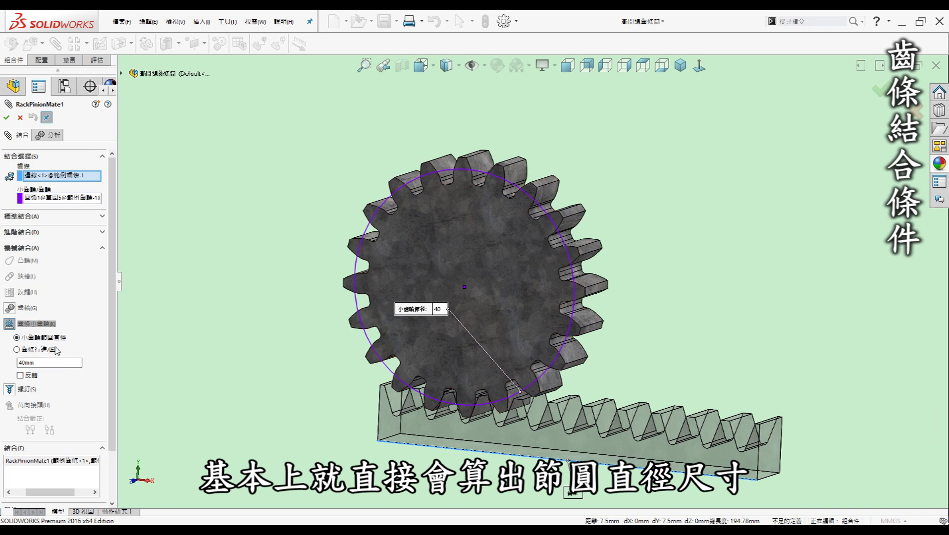
{"action": "key", "text": "Return"}
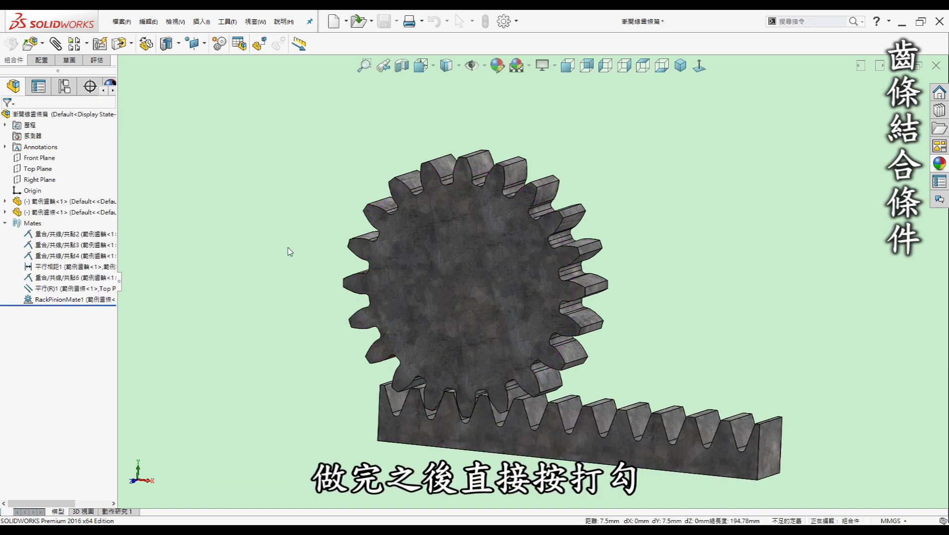
Step: From the front view, turn the gear to check that the rack follows
{"action": "key", "text": "ctrl+1"}
{"action": "mouse_move", "coordinate": [541, 296]}
{"action": "left_mouse_down"}
{"action": "mouse_move", "coordinate": [511, 321]}
{"action": "mouse_move", "coordinate": [551, 304]}
{"action": "left_mouse_up"}
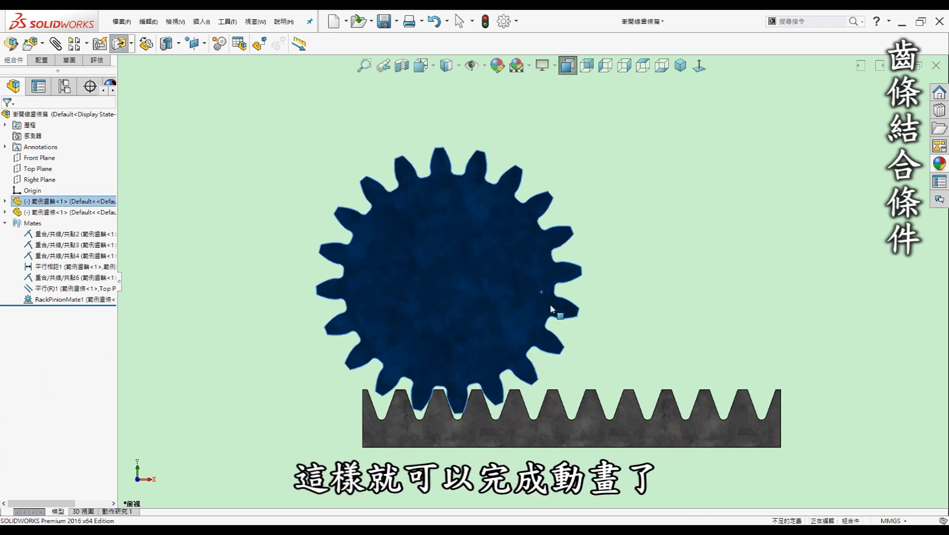
{"action": "key", "text": "Escape"}
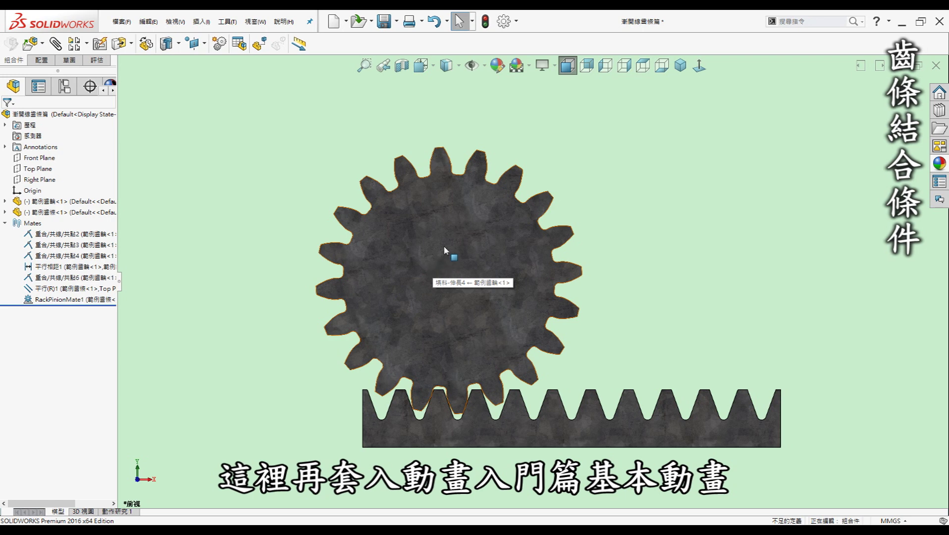
Step: Play Motion Study 1 to animate the gear rolling along the rack, then return to the model
{"action": "left_click", "coordinate": [116, 511]}
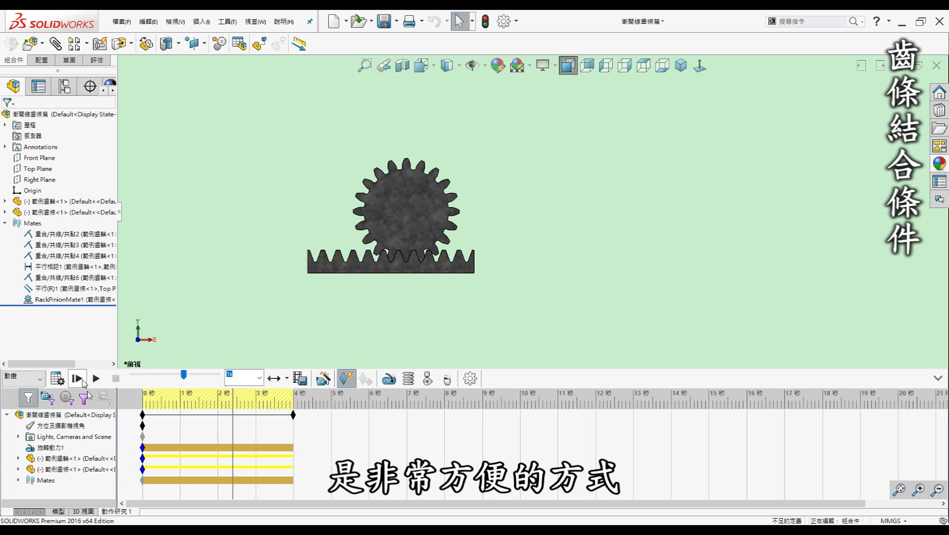
{"action": "left_click", "coordinate": [79, 379]}
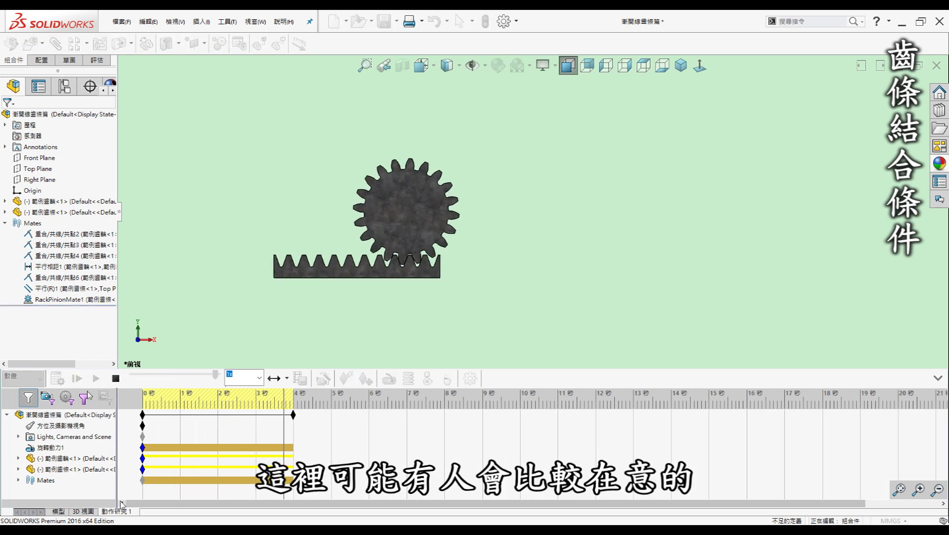
{"action": "left_click", "coordinate": [59, 512]}
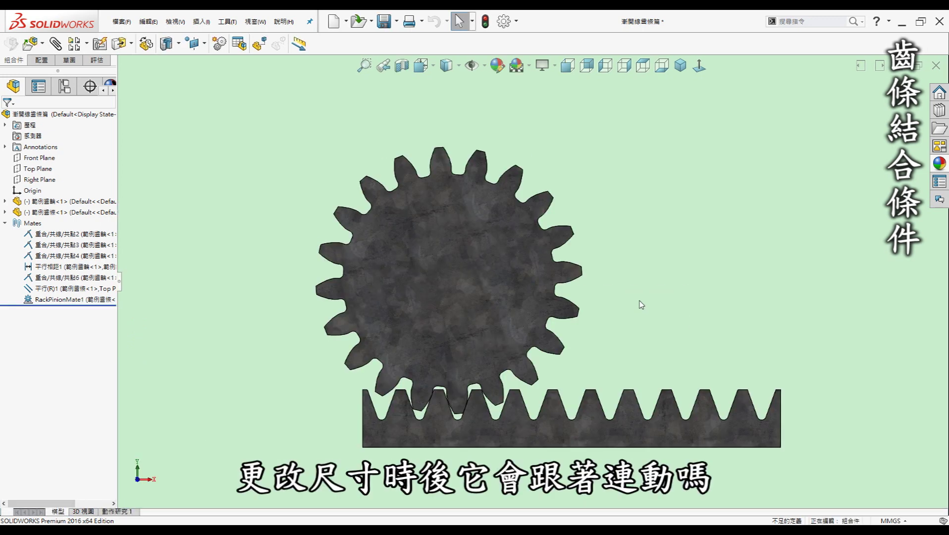
Step: Change the gear tooth count equation T from 30 to 40
{"action": "key", "text": "Left"}
{"action": "key", "text": "Up"}
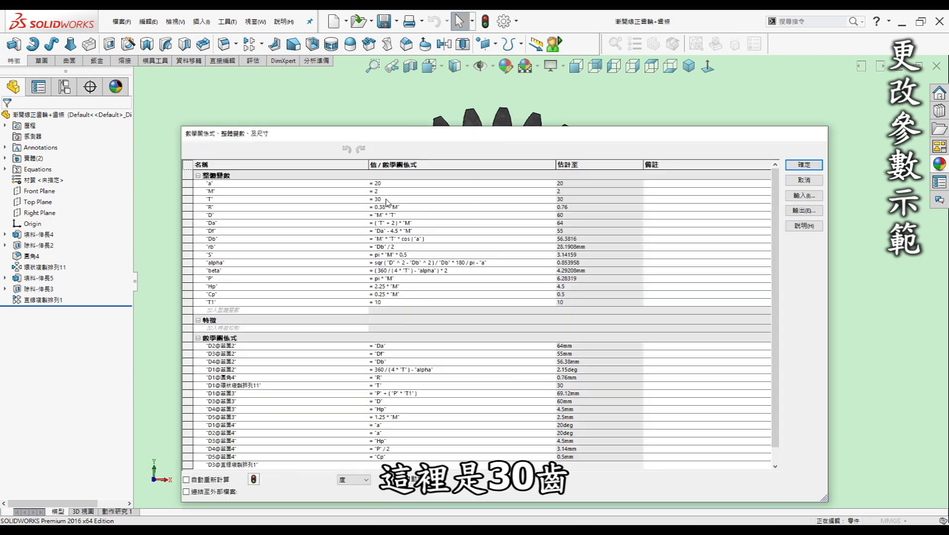
{"action": "left_click", "coordinate": [386, 201]}
{"action": "key", "text": "BackSpace"}
{"action": "key", "text": "BackSpace"}
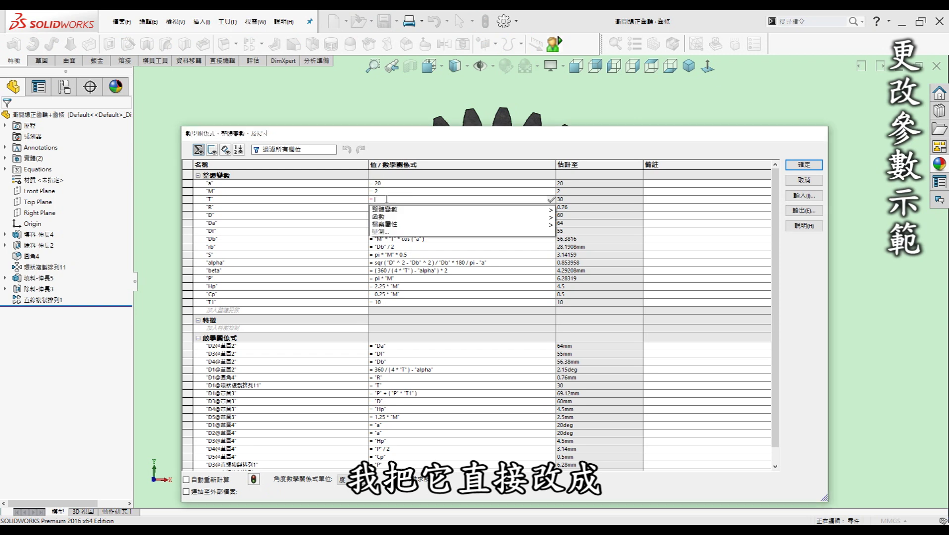
{"action": "type", "text": "40"}
{"action": "key", "text": "Return"}
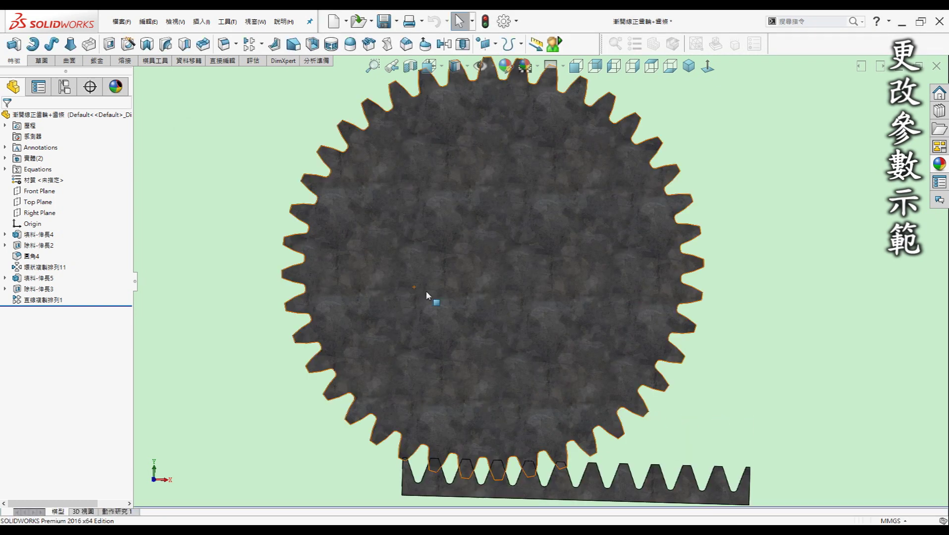
{"action": "scroll", "coordinate": [738, 307], "scroll_direction": "up", "scroll_amount": 2}
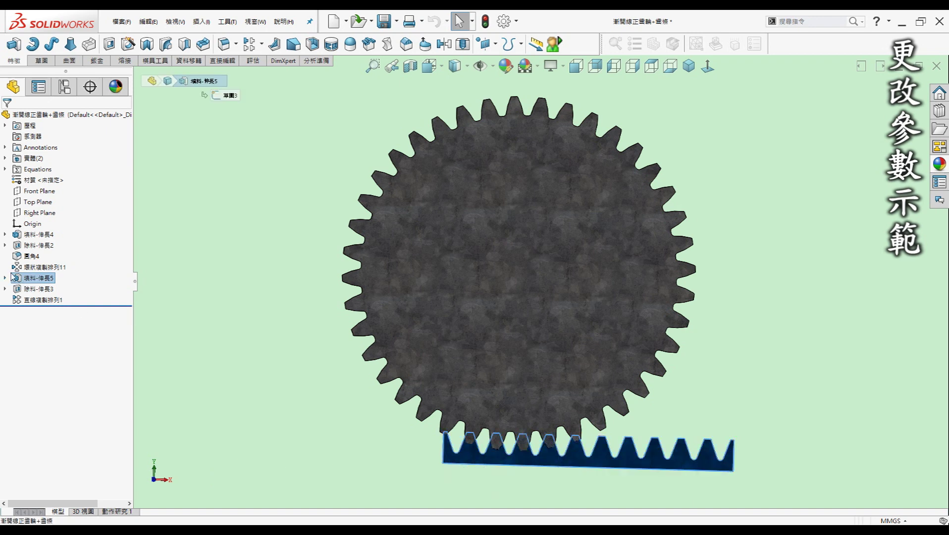
Step: Set rack tooth count T1 and gear tooth count T to 25, rebuild, and zoom to fit
{"action": "left_click", "coordinate": [504, 372]}
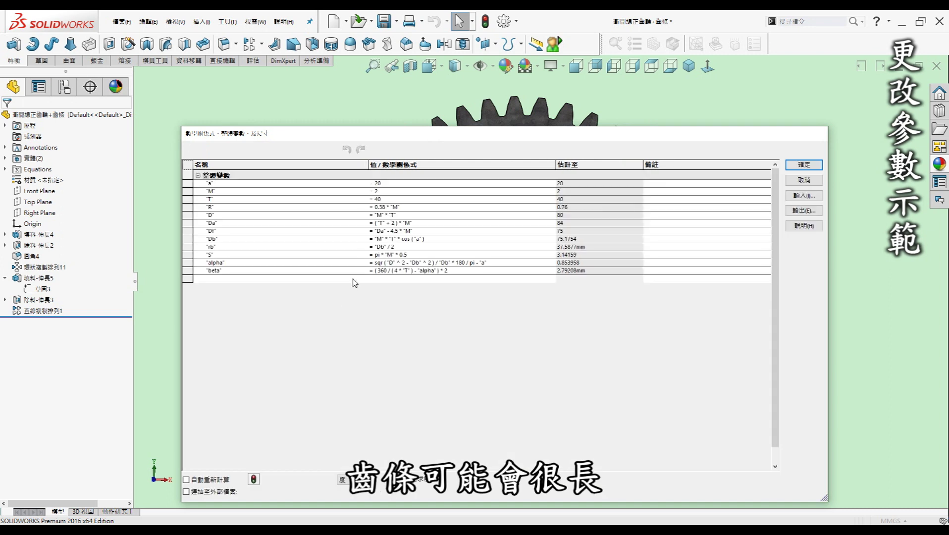
{"action": "left_click", "coordinate": [386, 302]}
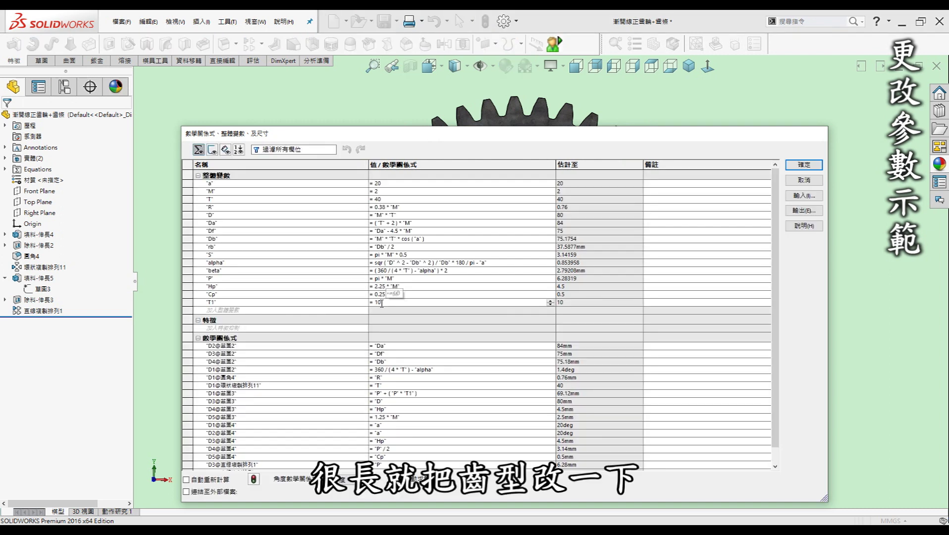
{"action": "key", "text": "BackSpace"}
{"action": "key", "text": "BackSpace"}
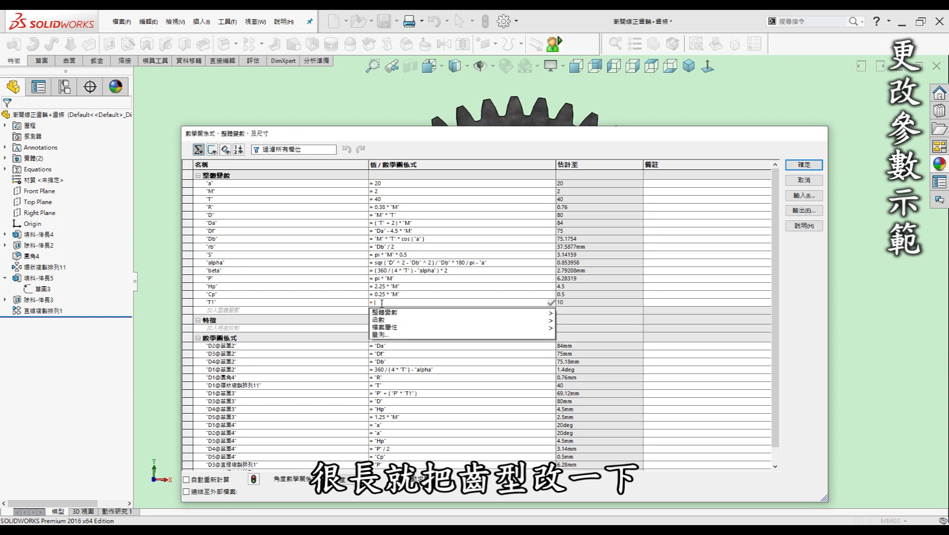
{"action": "type", "text": "25"}
{"action": "key", "text": "Return"}
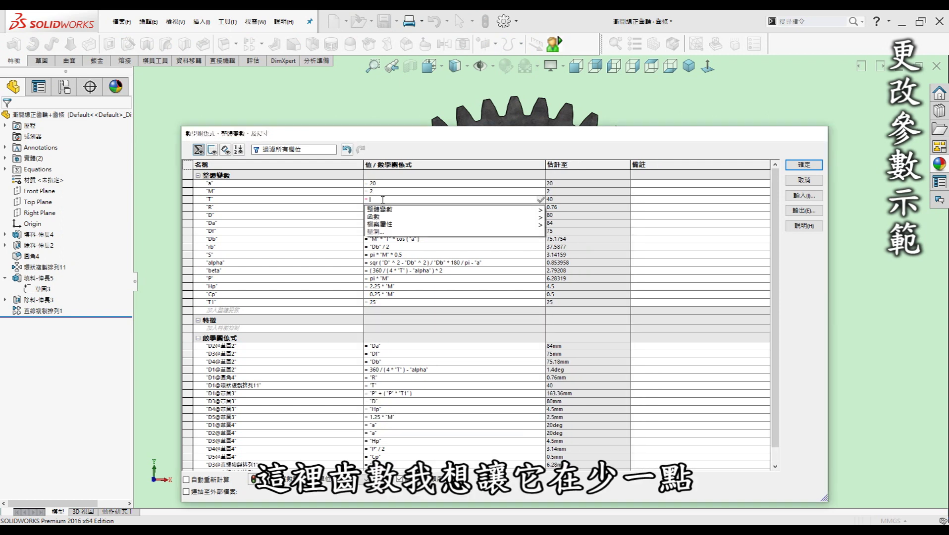
{"action": "type", "text": "25"}
{"action": "key", "text": "Return"}
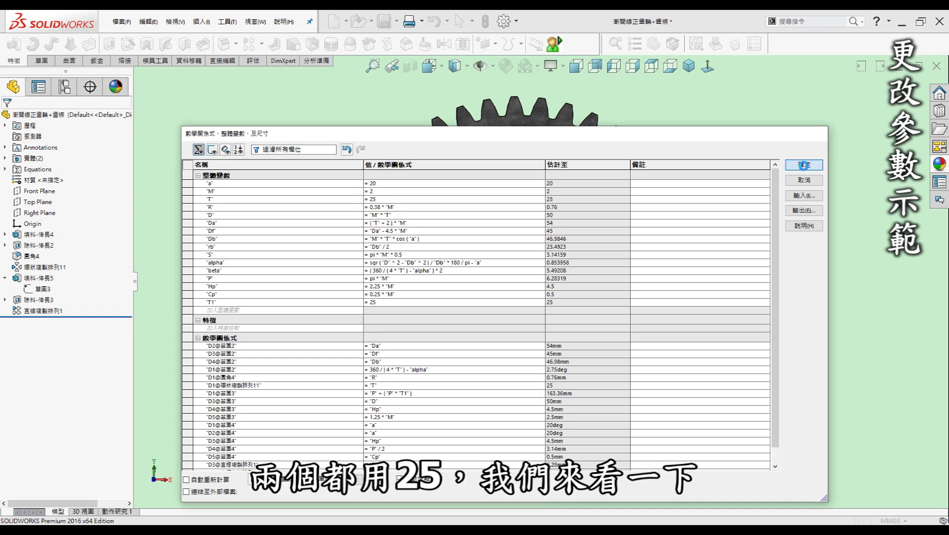
{"action": "left_click", "coordinate": [804, 164]}
{"action": "key", "text": "f"}
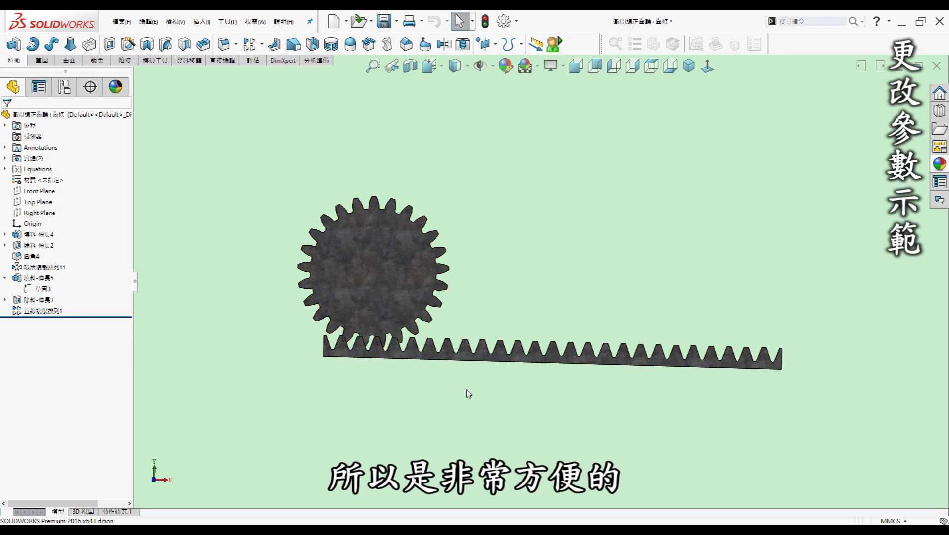
Step: Orbit the gear and rack to an angled 3D view
{"action": "mouse_move", "coordinate": [468, 392]}
{"action": "middle_mouse_down"}
{"action": "mouse_move", "coordinate": [341, 392]}
{"action": "mouse_move", "coordinate": [732, 294]}
{"action": "middle_mouse_up"}
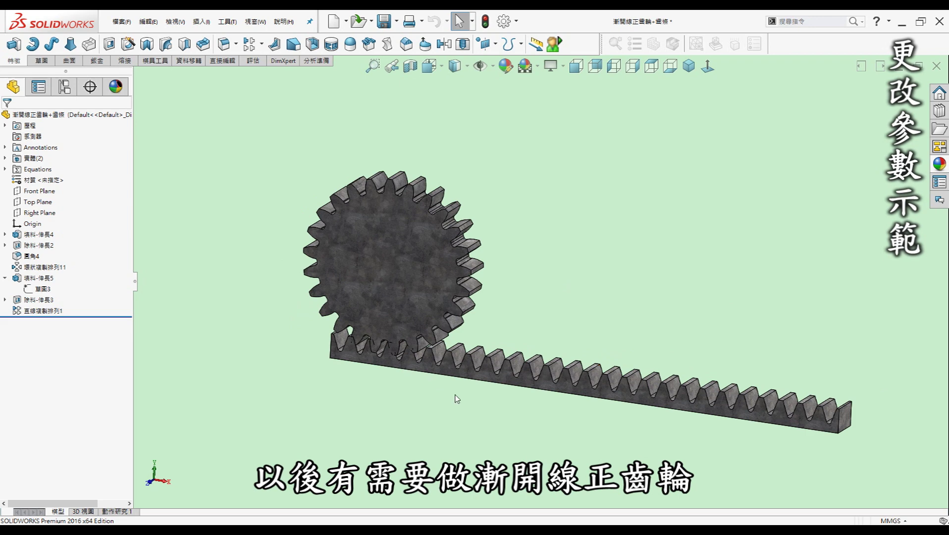
{"action": "key", "text": "Down"}
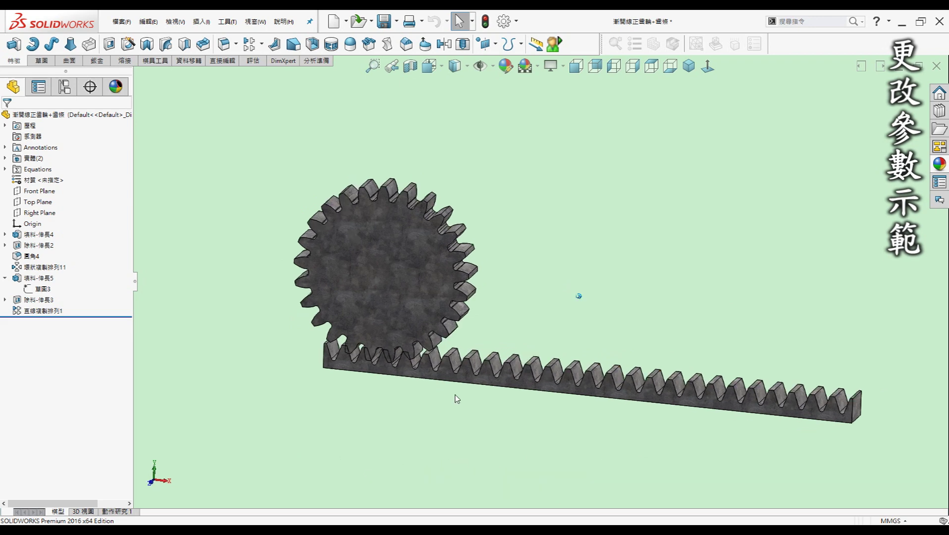
{"action": "middle_click_drag", "start_coordinate": [456, 399], "coordinate": [409, 398]}
{"action": "key", "text": "Left"}
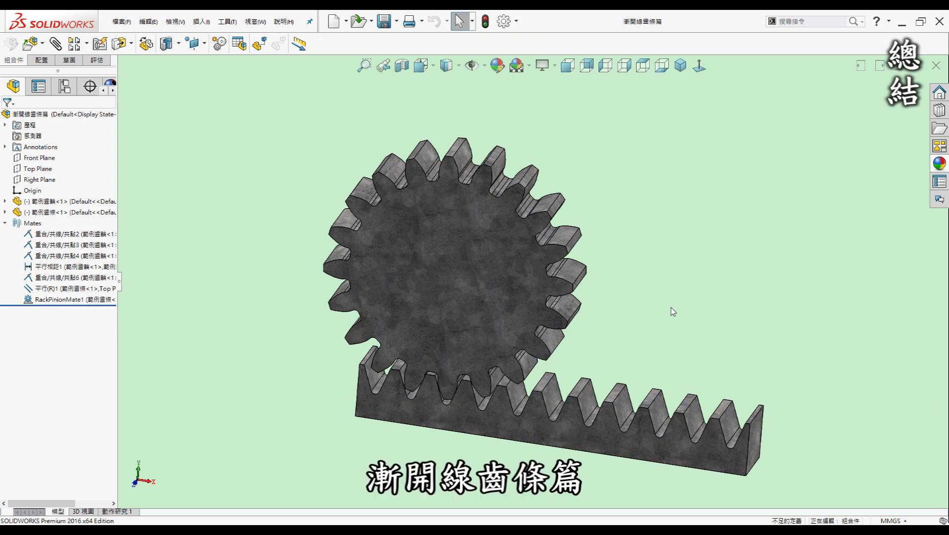
{"action": "mouse_move", "coordinate": [688, 312]}
{"action": "middle_mouse_down"}
{"action": "mouse_move", "coordinate": [524, 304]}
{"action": "mouse_move", "coordinate": [360, 391]}
{"action": "middle_mouse_up"}
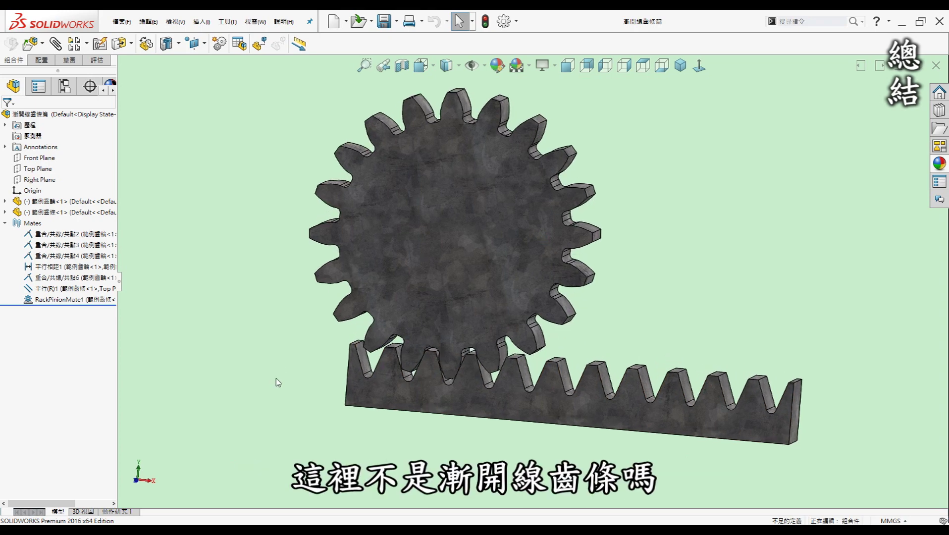
{"action": "scroll", "coordinate": [460, 355], "scroll_direction": "down", "scroll_amount": 4}
{"action": "scroll", "coordinate": [461, 355], "scroll_direction": "down", "scroll_amount": 5}
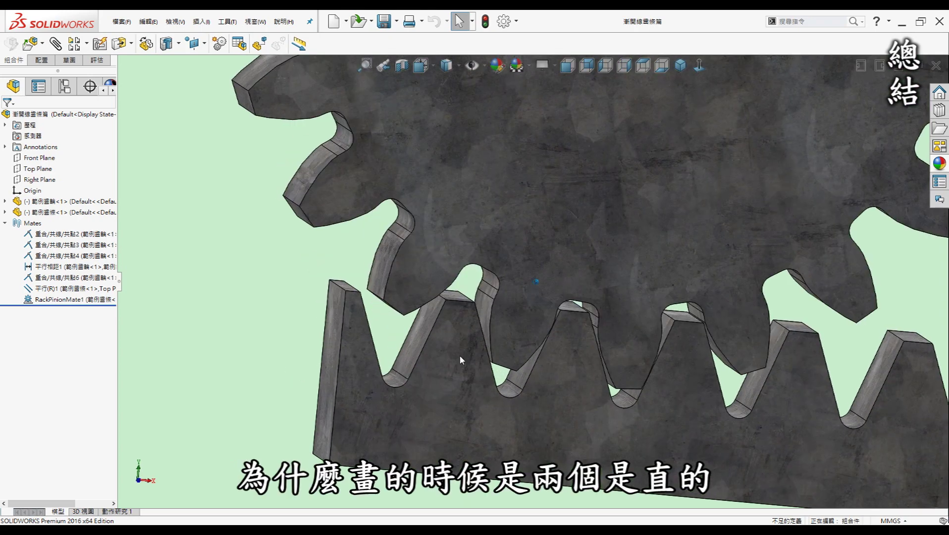
{"action": "middle_click_drag", "start_coordinate": [465, 352], "coordinate": [397, 333]}
{"action": "left_click", "coordinate": [425, 336]}
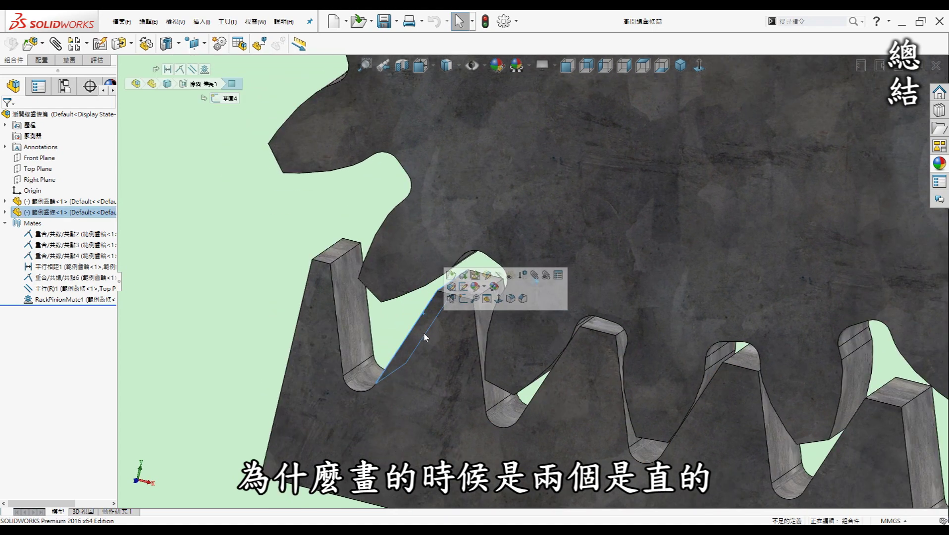
{"action": "left_click", "coordinate": [236, 317]}
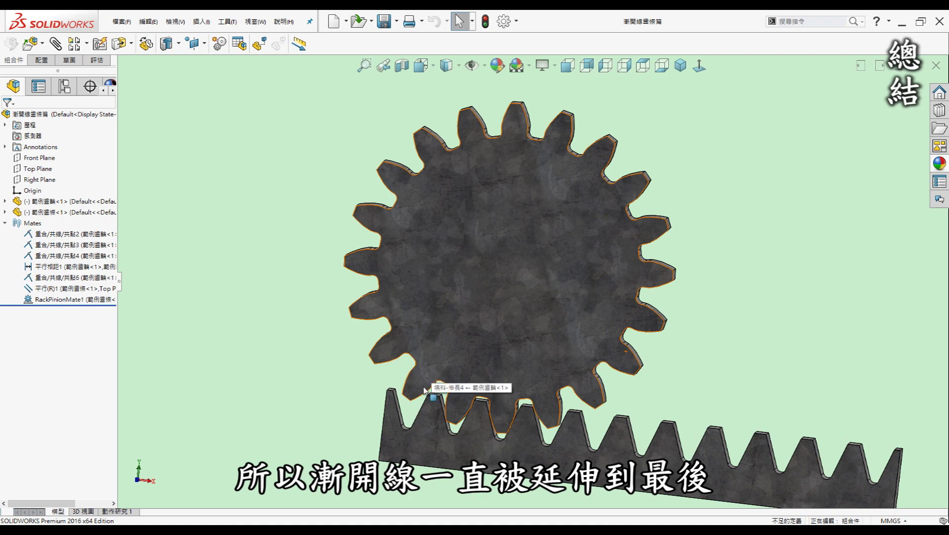
{"action": "scroll", "coordinate": [429, 403], "scroll_direction": "up", "scroll_amount": 1}
{"action": "scroll", "coordinate": [434, 417], "scroll_direction": "up", "scroll_amount": 3}
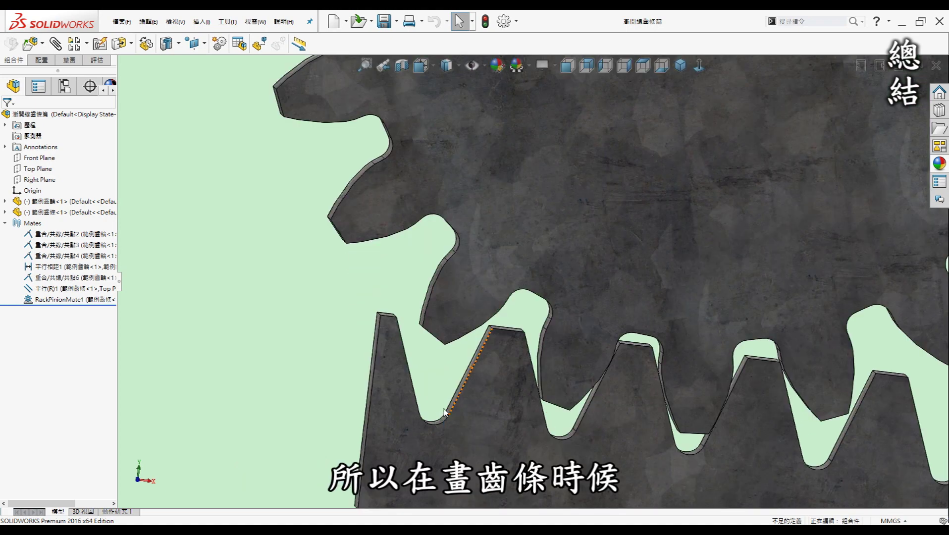
{"action": "mouse_move", "coordinate": [452, 418]}
{"action": "middle_mouse_down"}
{"action": "mouse_move", "coordinate": [471, 387]}
{"action": "mouse_move", "coordinate": [536, 340]}
{"action": "mouse_move", "coordinate": [543, 376]}
{"action": "middle_mouse_up"}
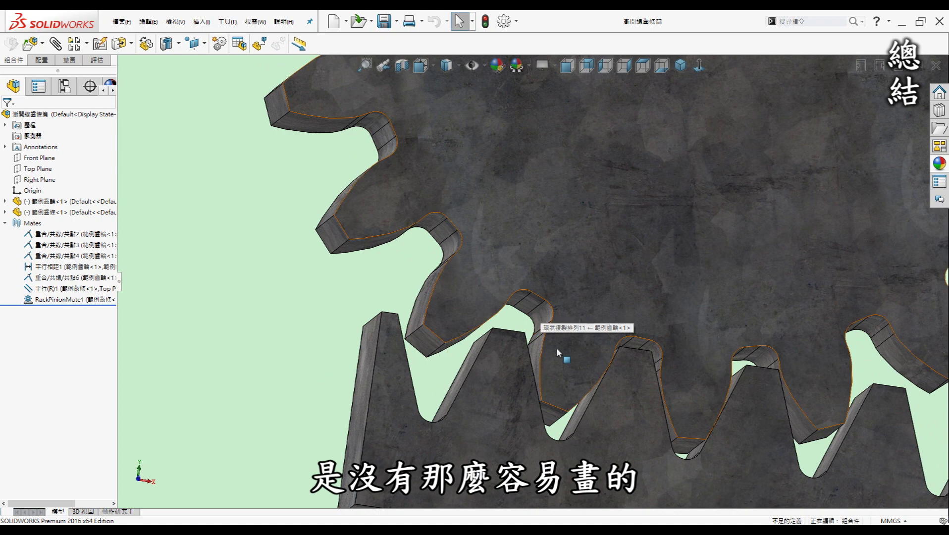
{"action": "scroll", "coordinate": [552, 349], "scroll_direction": "up", "scroll_amount": 3}
{"action": "scroll", "coordinate": [552, 348], "scroll_direction": "up", "scroll_amount": 1}
{"action": "scroll", "coordinate": [552, 348], "scroll_direction": "up", "scroll_amount": 2}
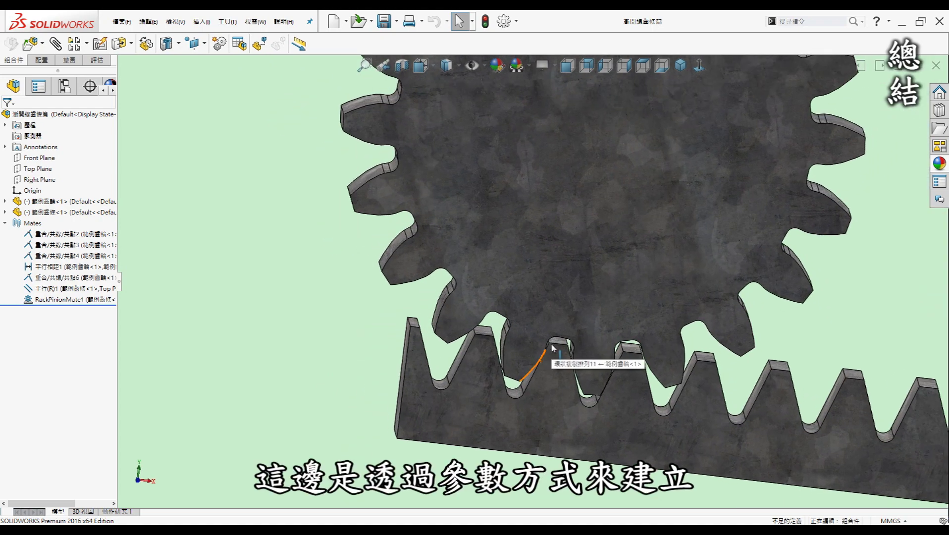
{"action": "scroll", "coordinate": [552, 347], "scroll_direction": "up", "scroll_amount": 2}
{"action": "scroll", "coordinate": [552, 347], "scroll_direction": "up", "scroll_amount": 2}
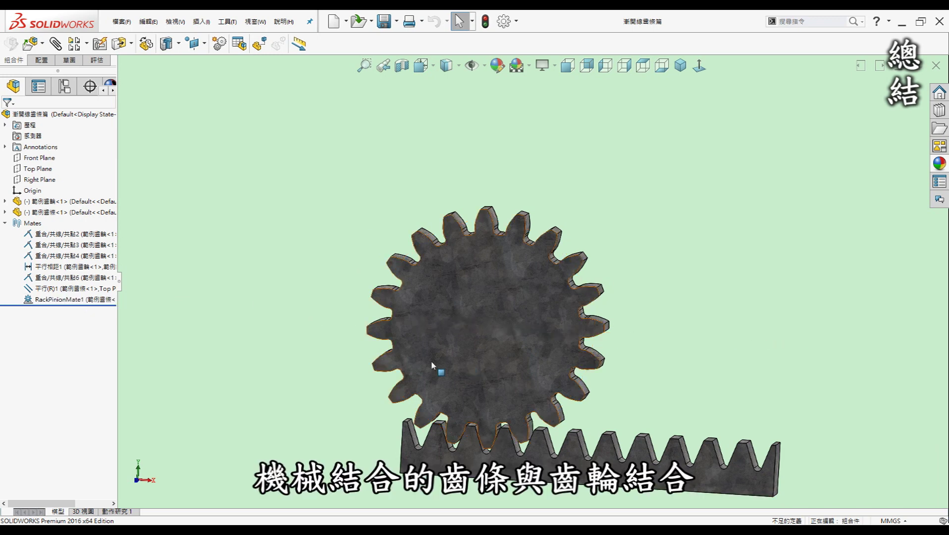
Step: Rotate the gear back and forth so the meshed rack slides right and left
{"action": "mouse_move", "coordinate": [417, 362]}
{"action": "left_mouse_down"}
{"action": "mouse_move", "coordinate": [516, 397]}
{"action": "mouse_move", "coordinate": [414, 365]}
{"action": "left_mouse_up"}
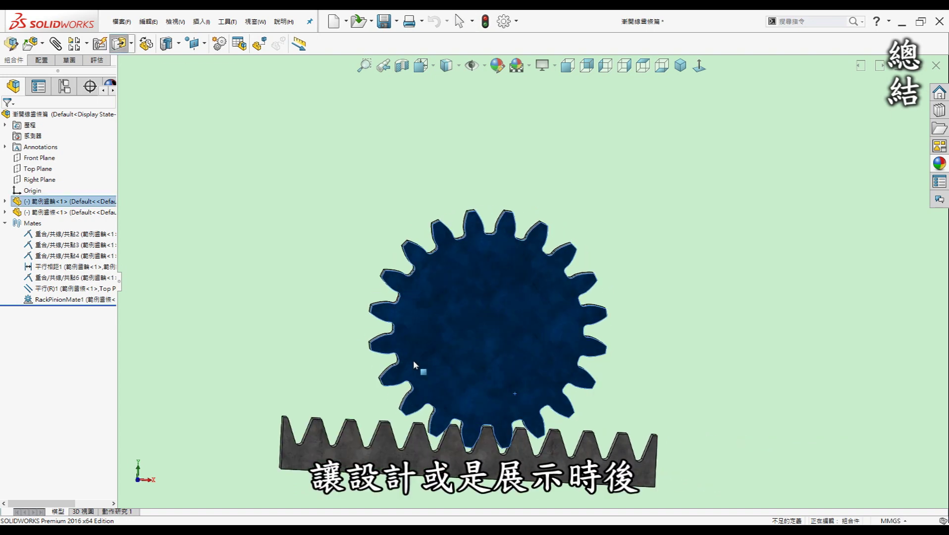
{"action": "mouse_move", "coordinate": [550, 359]}
{"action": "left_mouse_down"}
{"action": "mouse_move", "coordinate": [583, 338]}
{"action": "mouse_move", "coordinate": [661, 322]}
{"action": "left_mouse_up"}
{"action": "key", "text": "Escape"}
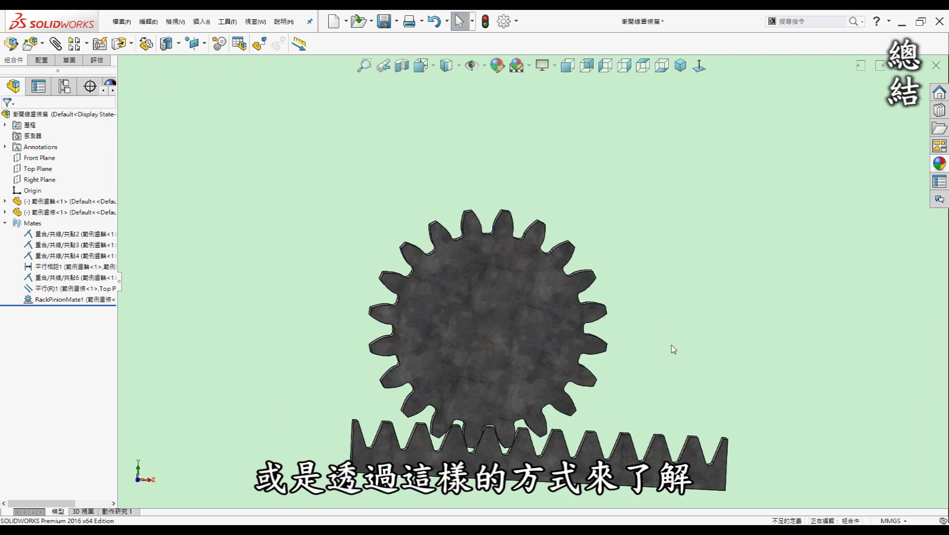
{"action": "mouse_move", "coordinate": [564, 369]}
{"action": "left_mouse_down"}
{"action": "mouse_move", "coordinate": [506, 396]}
{"action": "mouse_move", "coordinate": [488, 392]}
{"action": "mouse_move", "coordinate": [628, 371]}
{"action": "left_mouse_up"}
{"action": "key", "text": "Escape"}
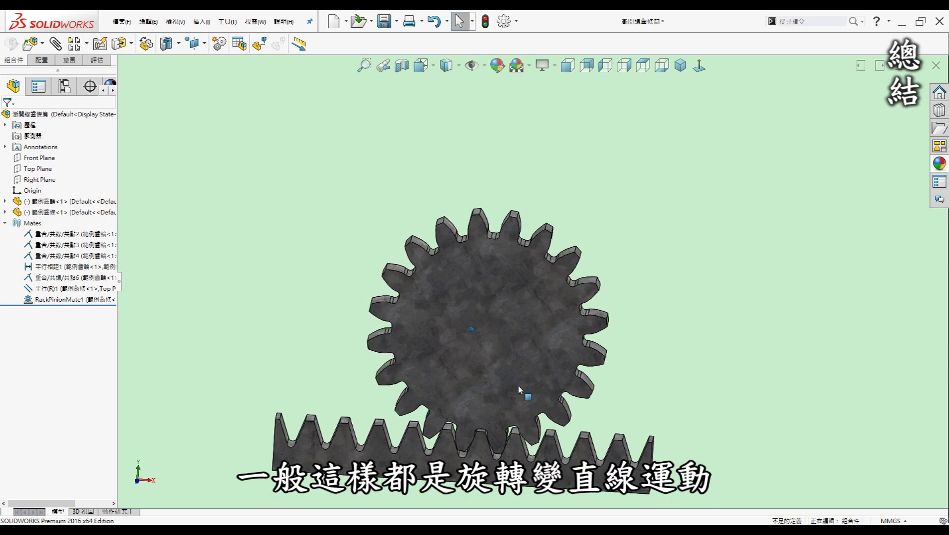
{"action": "mouse_move", "coordinate": [456, 380]}
{"action": "left_mouse_down"}
{"action": "mouse_move", "coordinate": [511, 347]}
{"action": "mouse_move", "coordinate": [494, 365]}
{"action": "mouse_move", "coordinate": [437, 369]}
{"action": "mouse_move", "coordinate": [499, 375]}
{"action": "mouse_move", "coordinate": [455, 378]}
{"action": "left_mouse_up"}
{"action": "key", "text": "Escape"}
{"action": "left_click", "coordinate": [675, 384]}
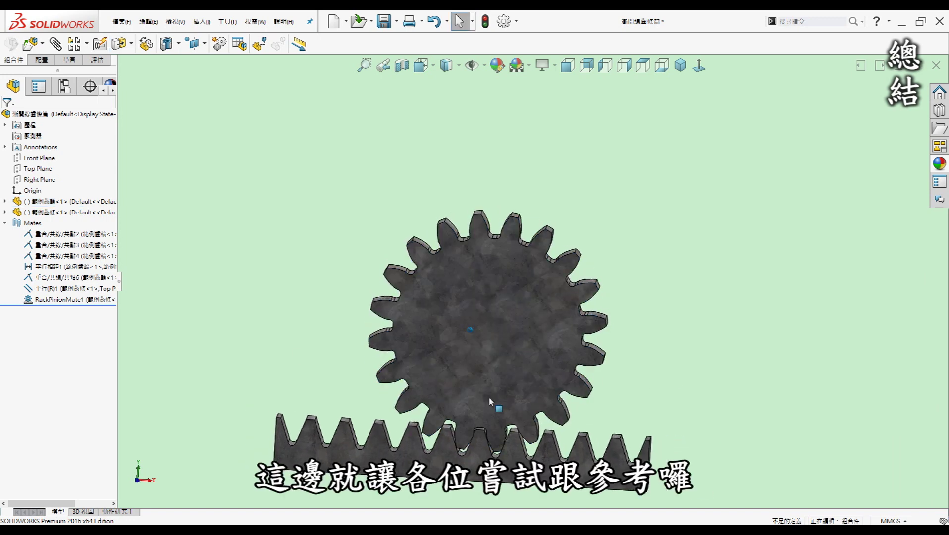
Step: Shift the view up and rotate around the model to show the tooth sides
{"action": "key", "text": "ctrl+Up"}
{"action": "key", "text": "ctrl+Up"}
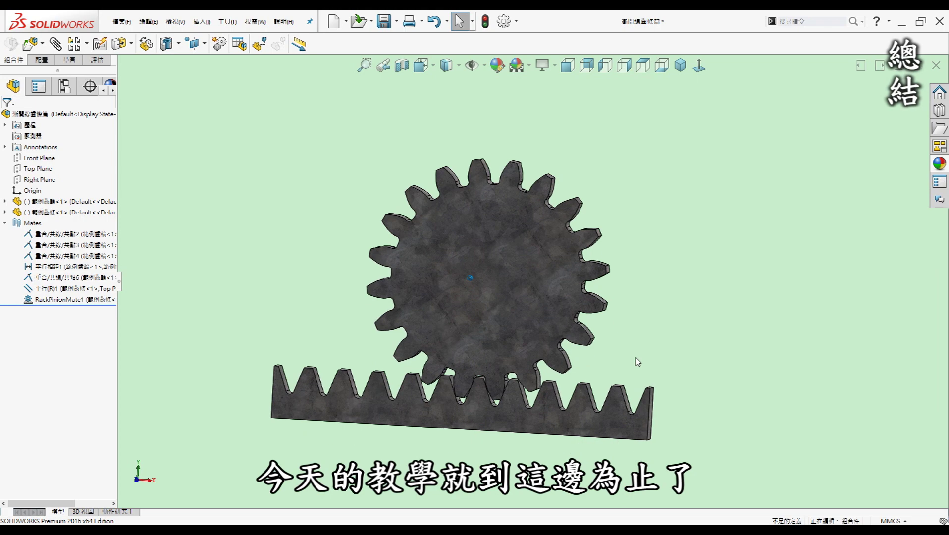
{"action": "key", "text": "Left"}
{"action": "key", "text": "Left"}
{"action": "key", "text": "Left"}
{"action": "key", "text": "Left"}
{"action": "key", "text": "Left"}
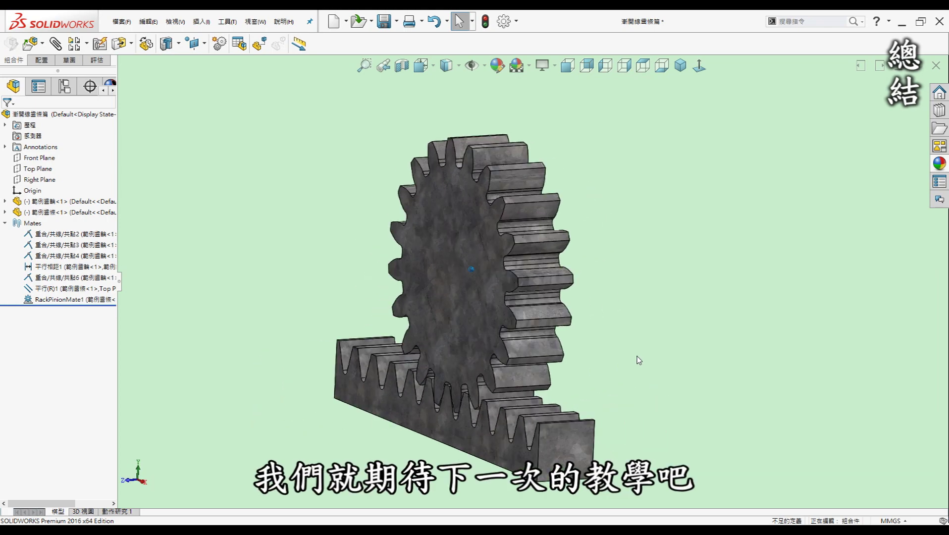
{"action": "key", "text": "Left"}
{"action": "key", "text": "Left"}
{"action": "key", "text": "Left"}
{"action": "key", "text": "Left"}
{"action": "key", "text": "Left"}
{"action": "key", "text": "Left"}
{"action": "key", "text": "Left"}
{"action": "key", "text": "Left"}
{"action": "key", "text": "Left"}
{"action": "key", "text": "Left"}
{"action": "key", "text": "Left"}
{"action": "key", "text": "Left"}
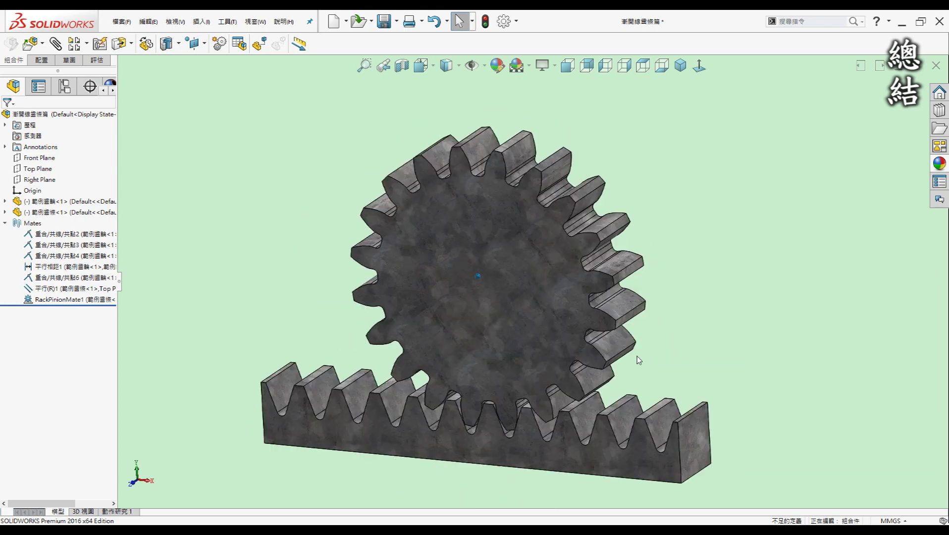